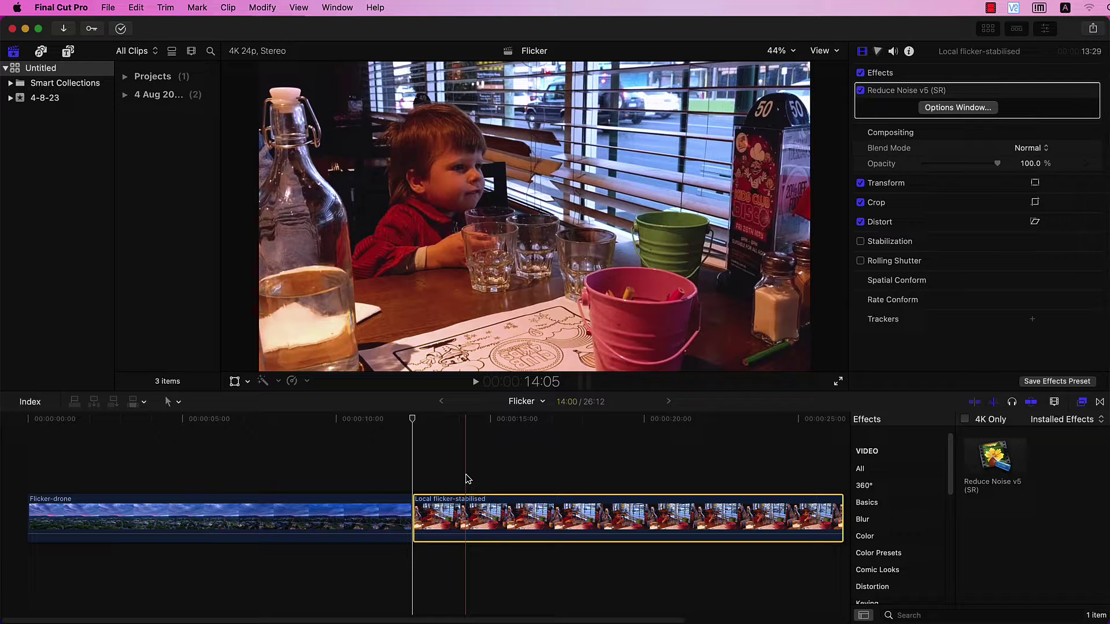
Replace the Local flicker-stabilised clip's noise reduction with a fresh Reduce Noise v5 and open its Neat Video options
{"action": "key", "text": "l"}
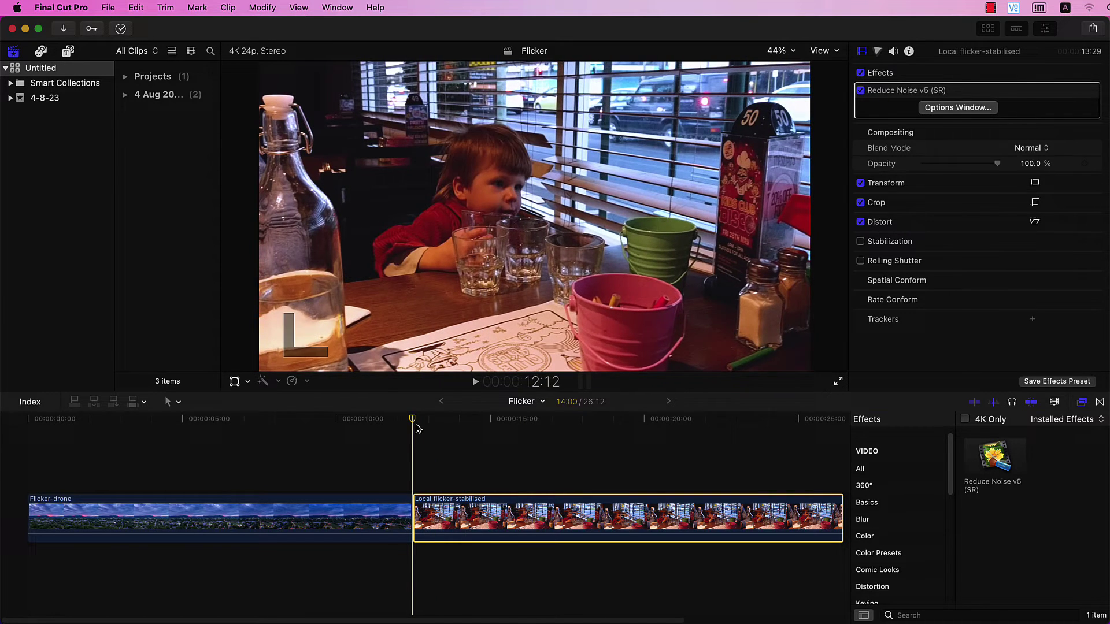
{"action": "key", "text": "Delete"}
{"action": "left_click_drag", "start_coordinate": [994, 457], "coordinate": [581, 520]}
{"action": "left_click_drag", "start_coordinate": [414, 419], "coordinate": [441, 428]}
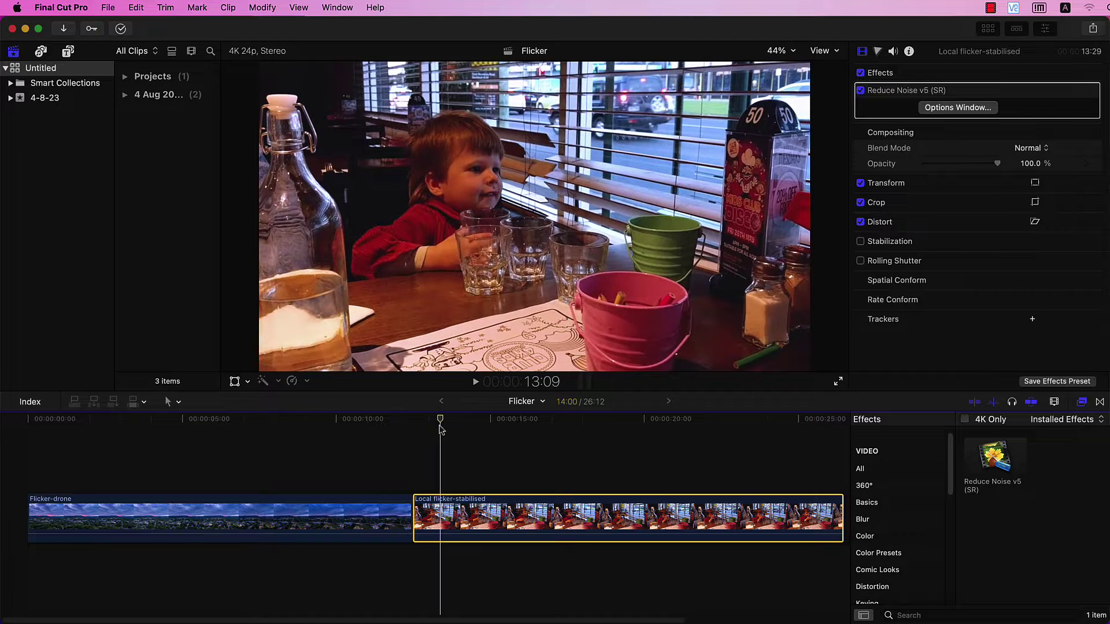
{"action": "left_click", "coordinate": [973, 112]}
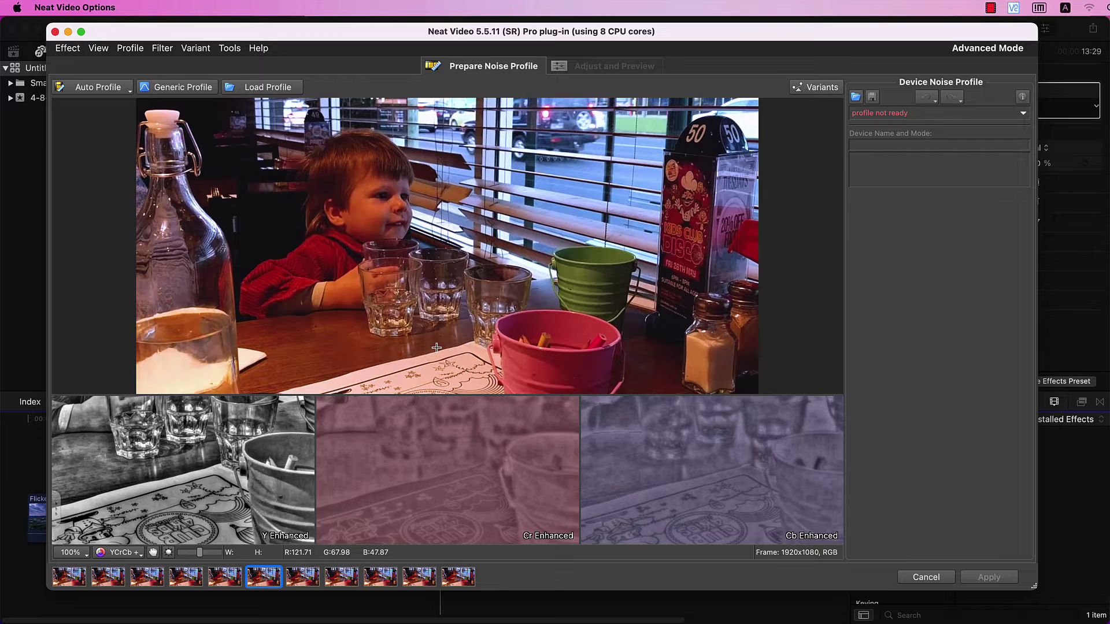
Switch to a generic noise profile and lower Generic Noise from 25 to 20 while inspecting the zoomed frame
{"action": "left_click", "coordinate": [181, 90]}
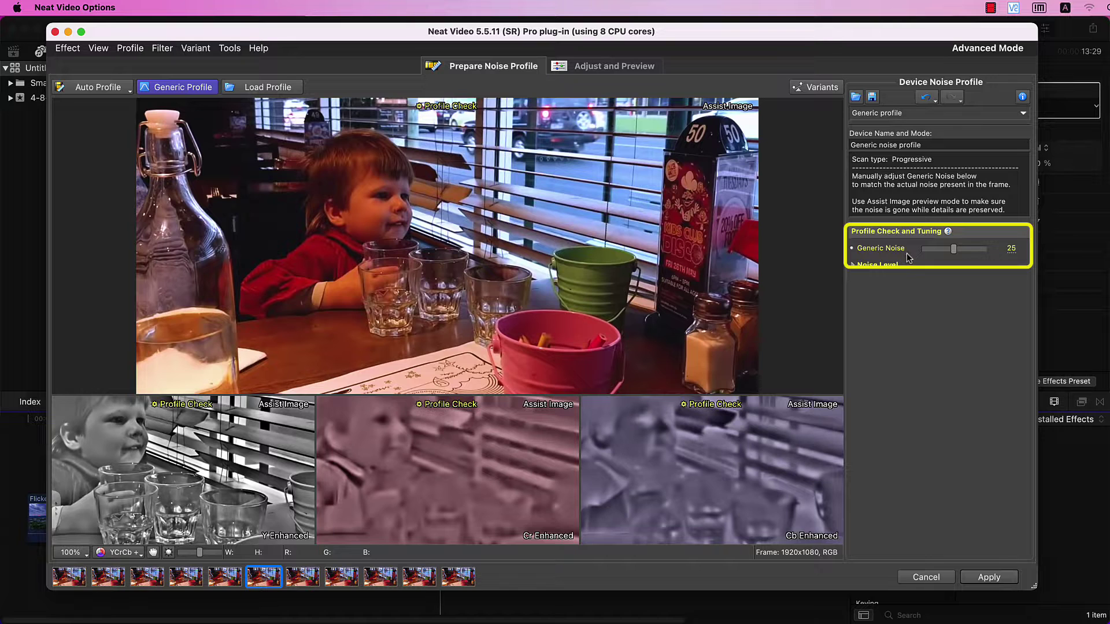
{"action": "scroll", "coordinate": [635, 237], "scroll_direction": "up", "scroll_amount": 2}
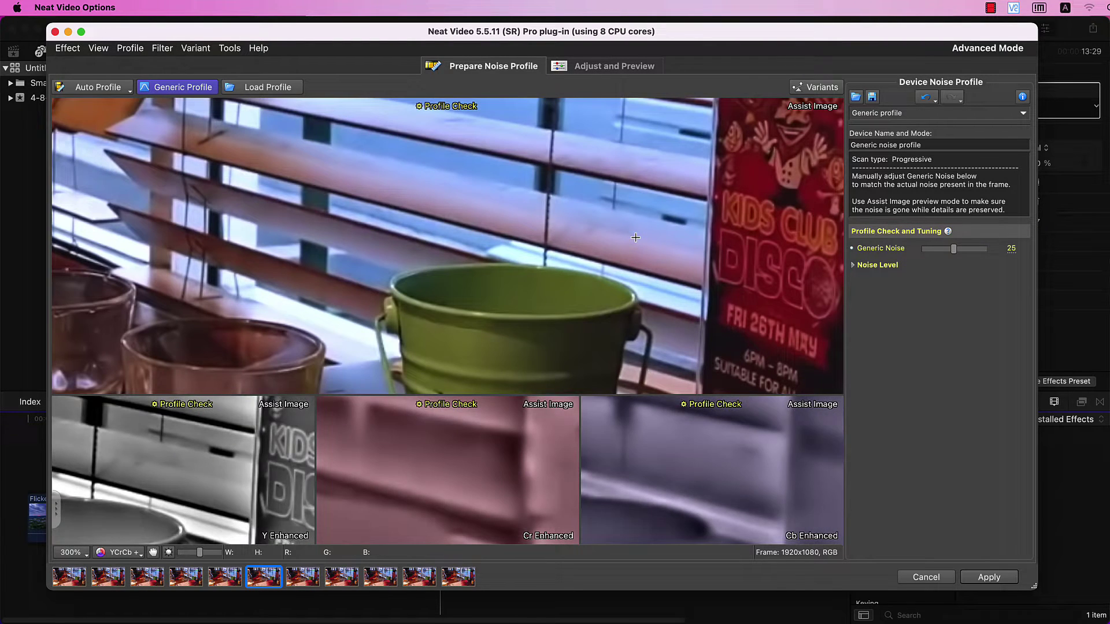
{"action": "left_click_drag", "start_coordinate": [590, 234], "coordinate": [600, 265]}
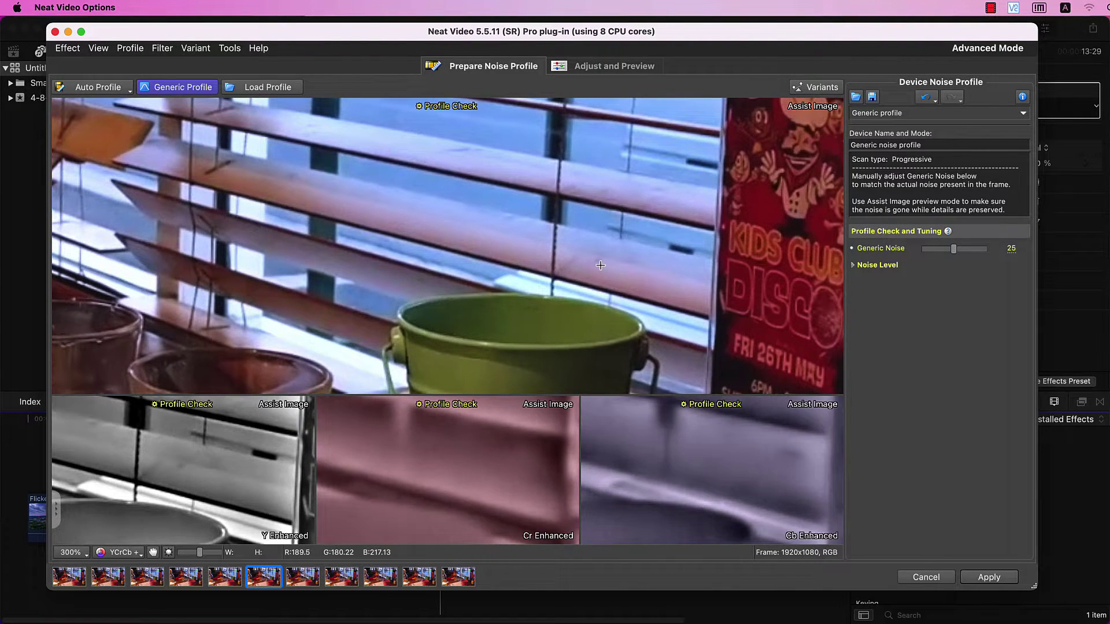
{"action": "left_click", "coordinate": [948, 252]}
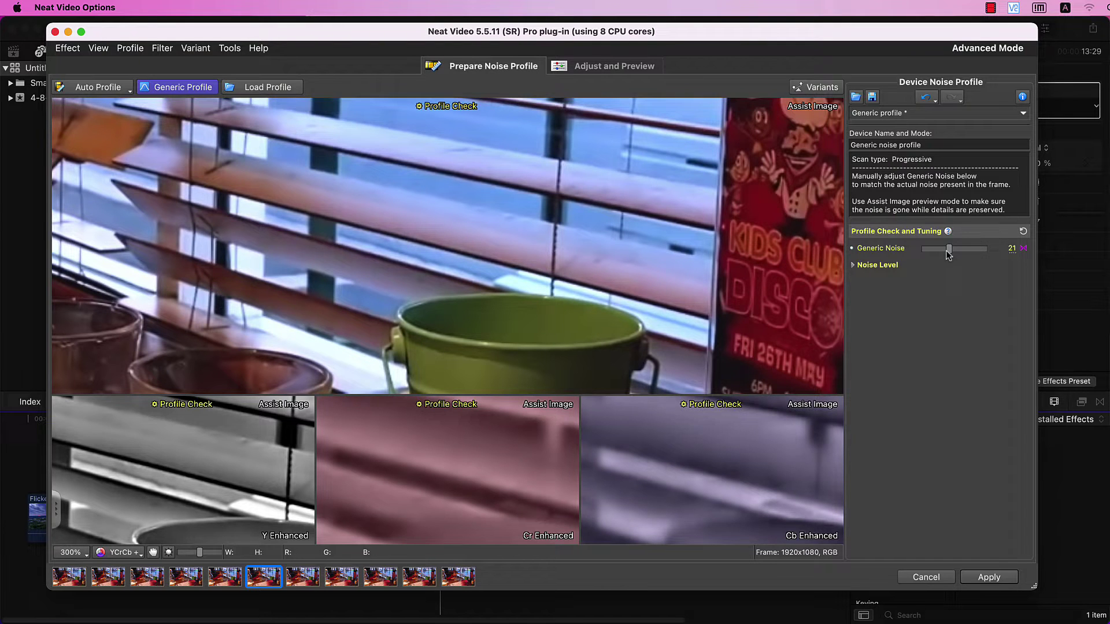
{"action": "left_click_drag", "start_coordinate": [948, 252], "coordinate": [946, 252]}
{"action": "scroll", "coordinate": [518, 250], "scroll_direction": "left", "scroll_amount": 10}
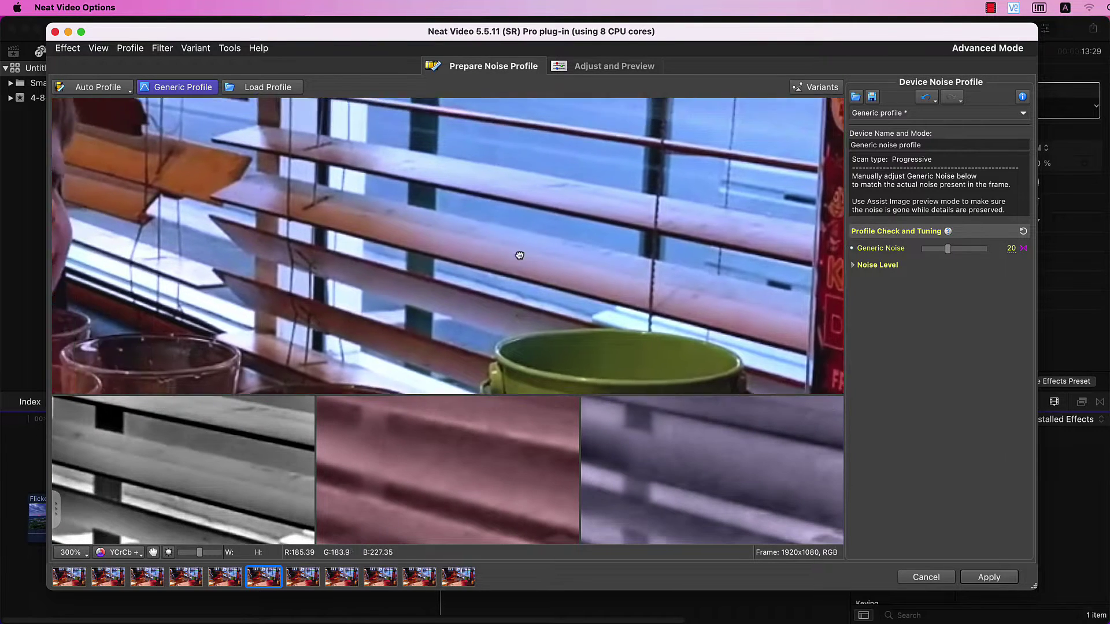
{"action": "scroll", "coordinate": [275, 204], "scroll_direction": "down", "scroll_amount": 10}
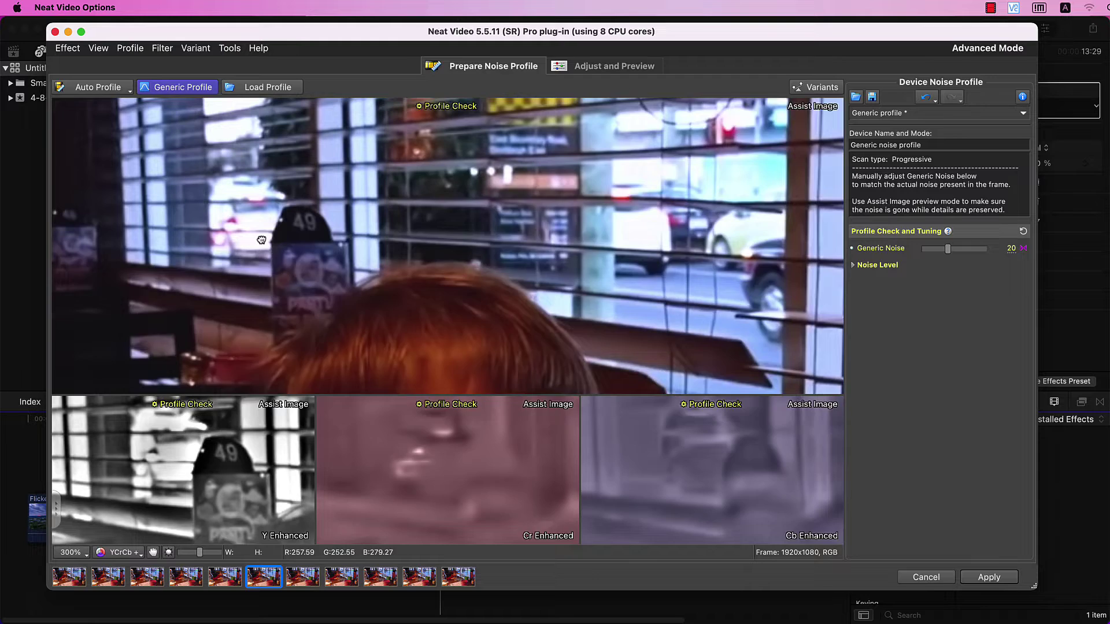
{"action": "scroll", "coordinate": [344, 266], "scroll_direction": "down", "scroll_amount": 5}
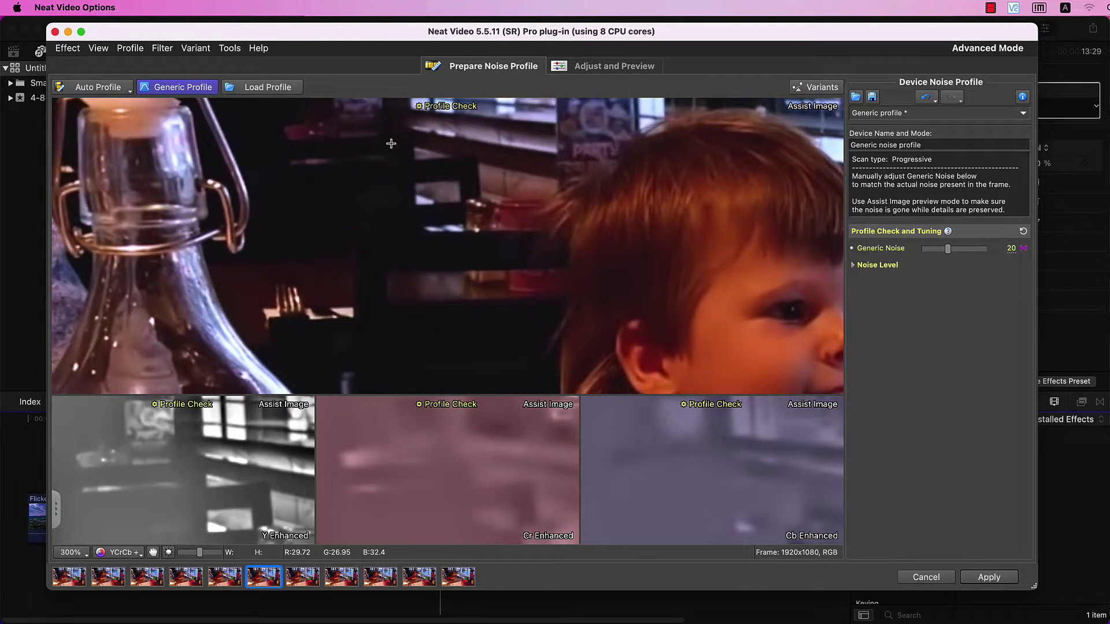
Start the Noise Level Check from the Filter Settings Check list in Adjust and Preview
{"action": "left_click", "coordinate": [569, 69]}
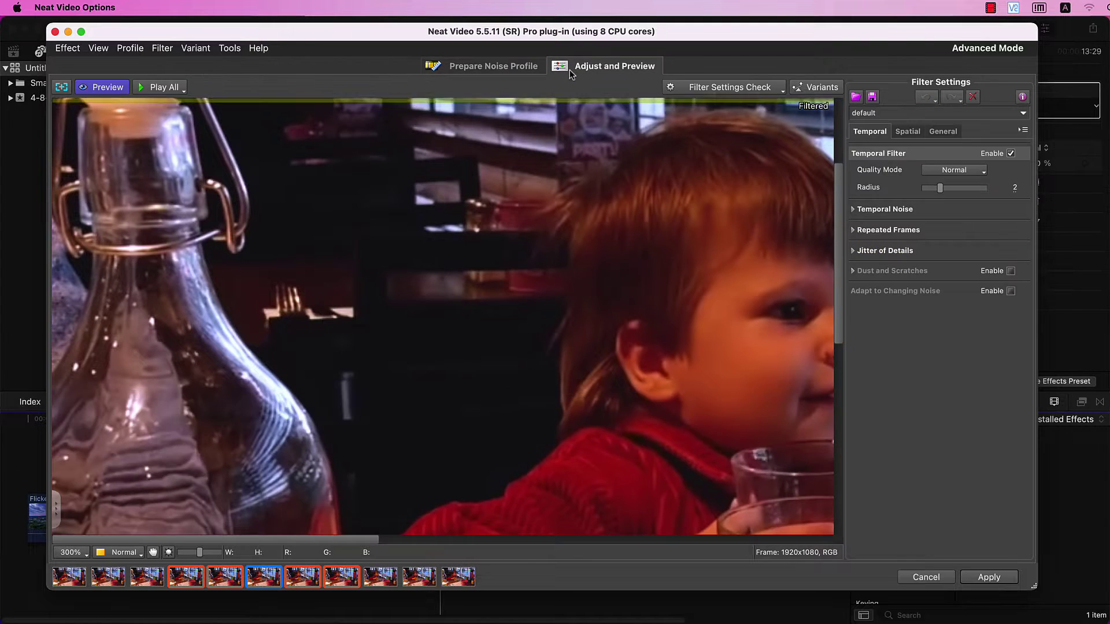
{"action": "scroll", "coordinate": [493, 250], "scroll_direction": "down", "scroll_amount": 1}
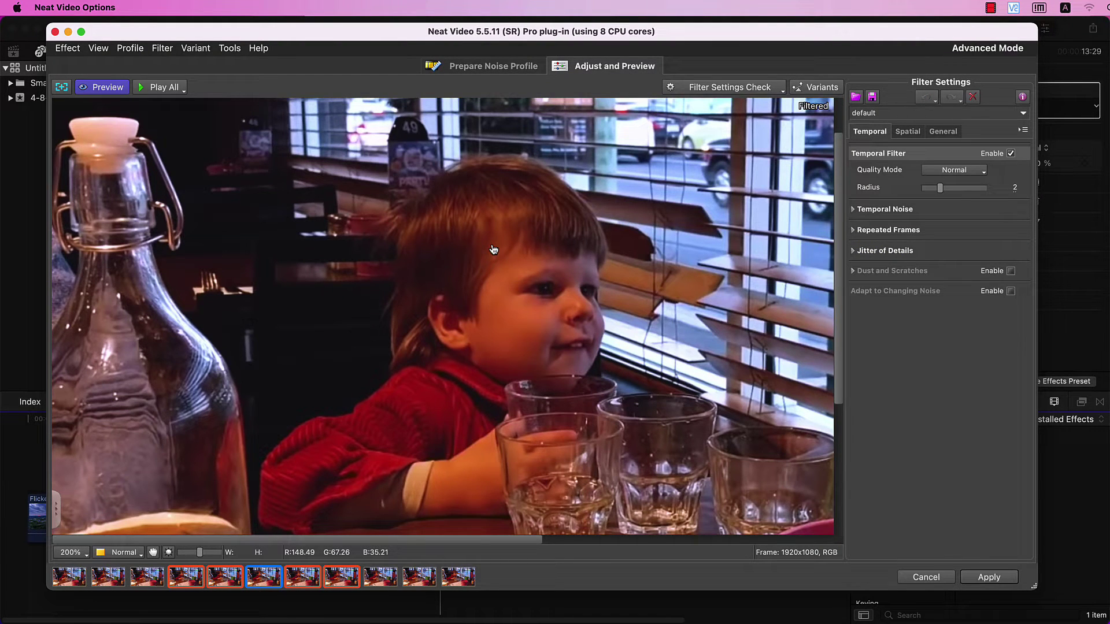
{"action": "left_click", "coordinate": [697, 90]}
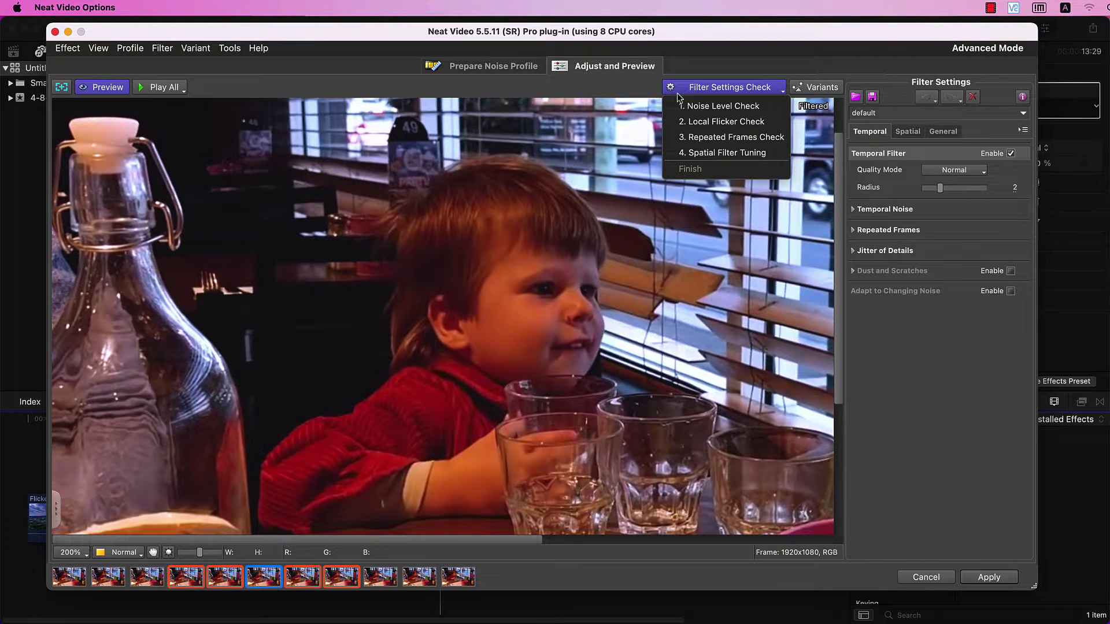
{"action": "left_click", "coordinate": [698, 106]}
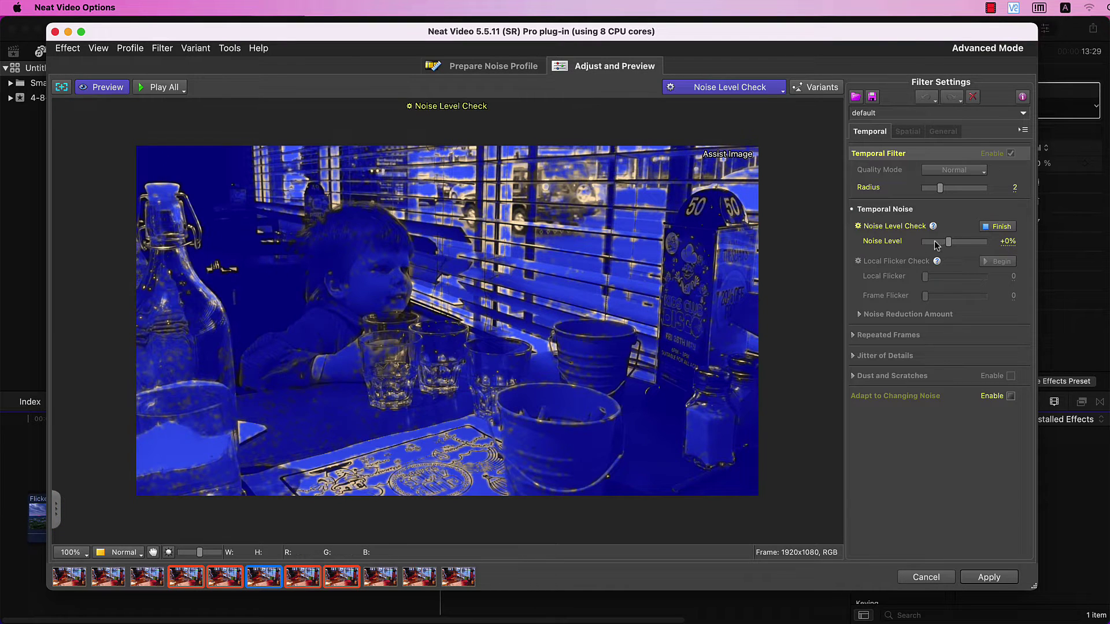
Raise the filter's Noise Level from +0% to +30%
{"action": "left_click", "coordinate": [953, 243]}
{"action": "left_click", "coordinate": [954, 243]}
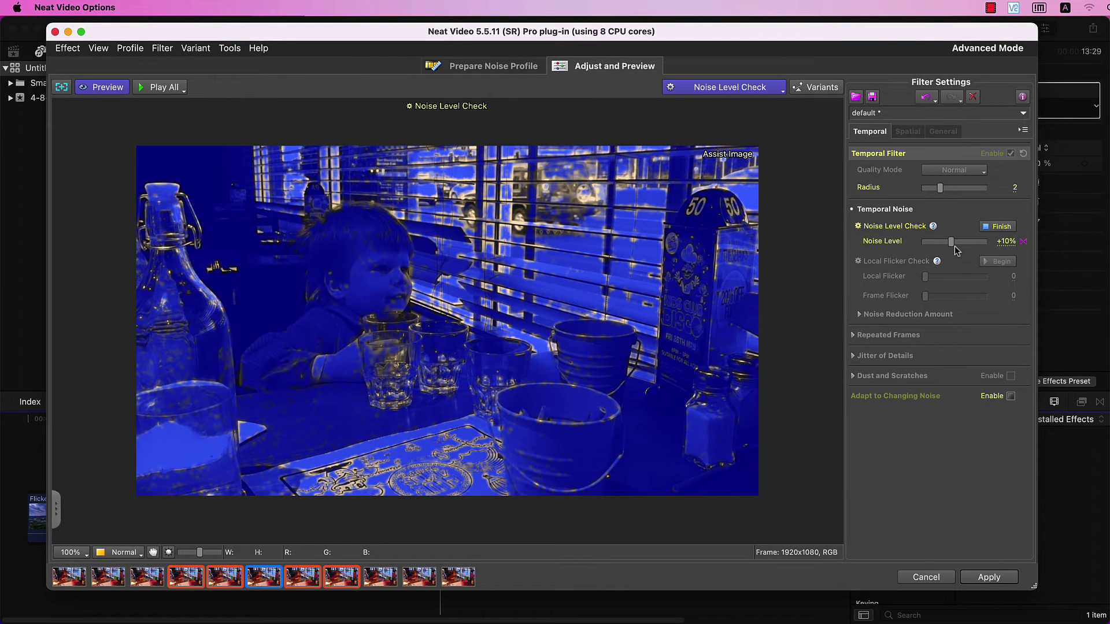
{"action": "left_click", "coordinate": [954, 242]}
{"action": "left_click", "coordinate": [955, 241]}
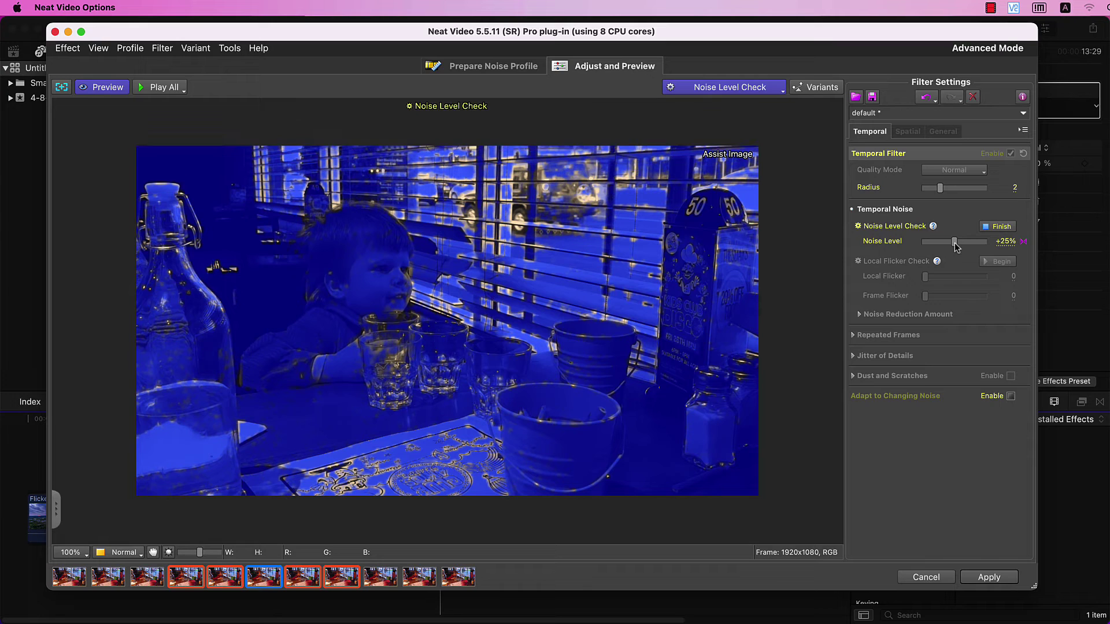
{"action": "left_click", "coordinate": [955, 242]}
{"action": "left_click", "coordinate": [717, 93]}
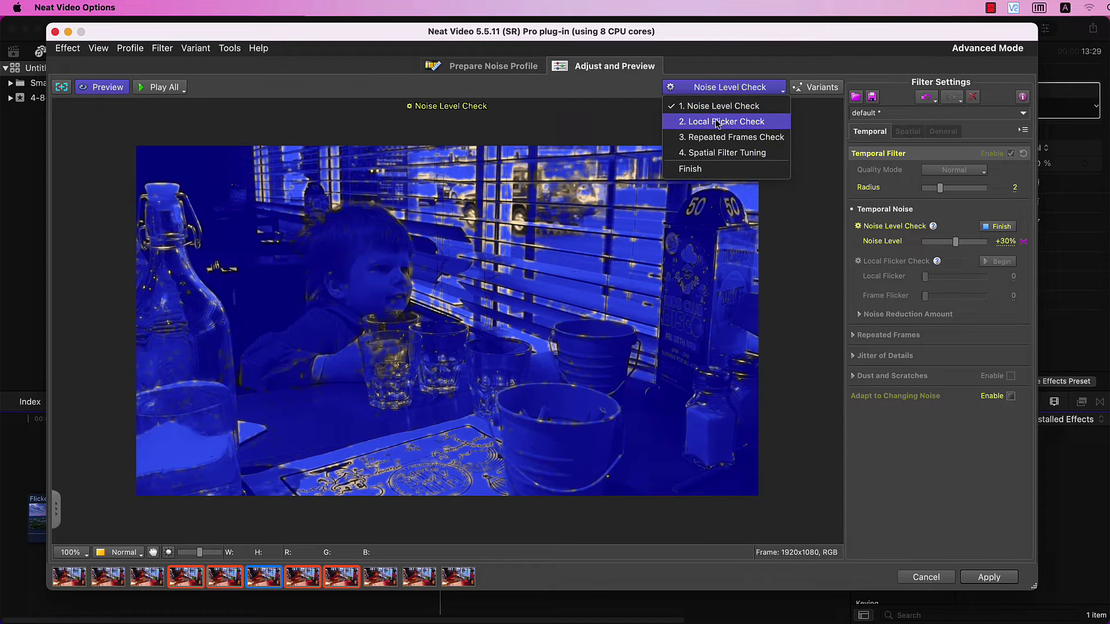
Run the Local Flicker Check and raise Local Flicker from 0 to 18
{"action": "left_click", "coordinate": [717, 122]}
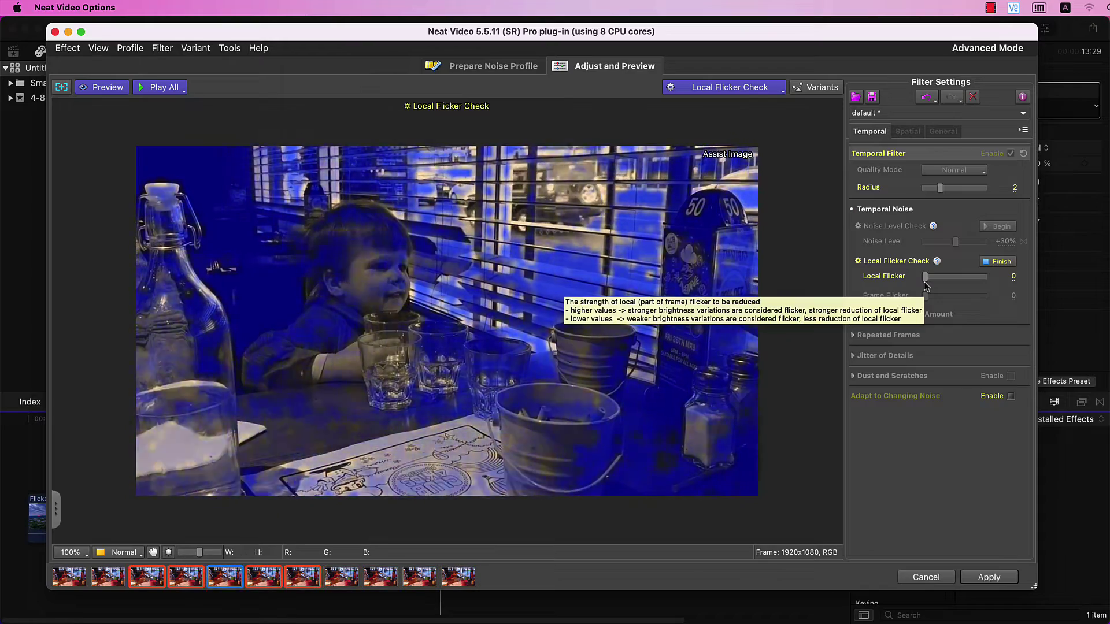
{"action": "left_click_drag", "start_coordinate": [925, 277], "coordinate": [937, 278]}
{"action": "scroll", "coordinate": [936, 279], "scroll_direction": "up", "scroll_amount": 4}
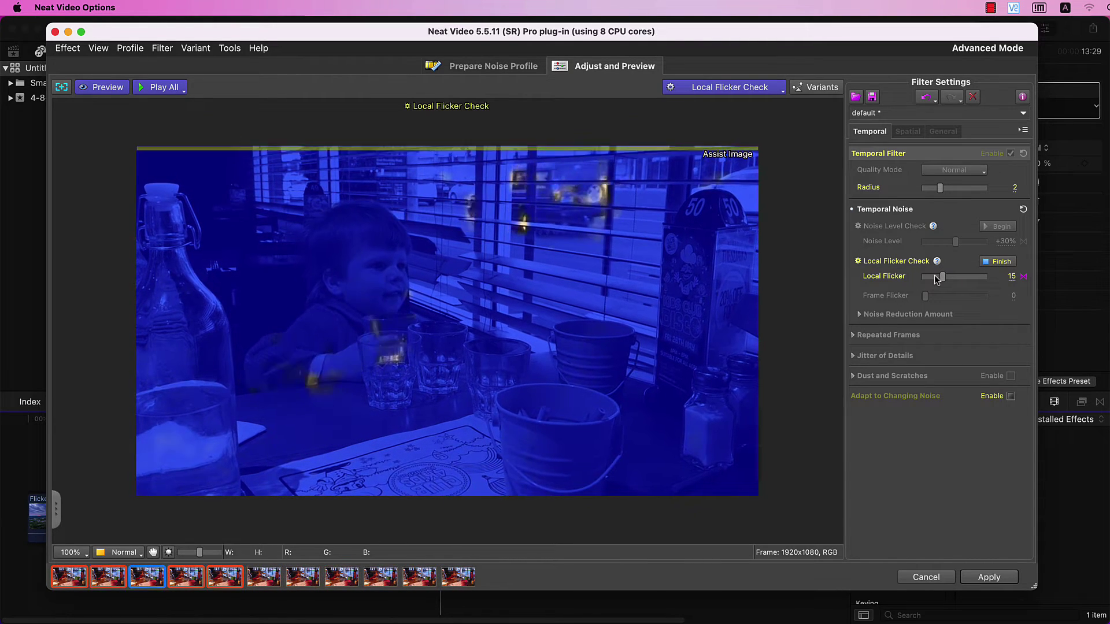
{"action": "scroll", "coordinate": [937, 280], "scroll_direction": "up", "scroll_amount": 1}
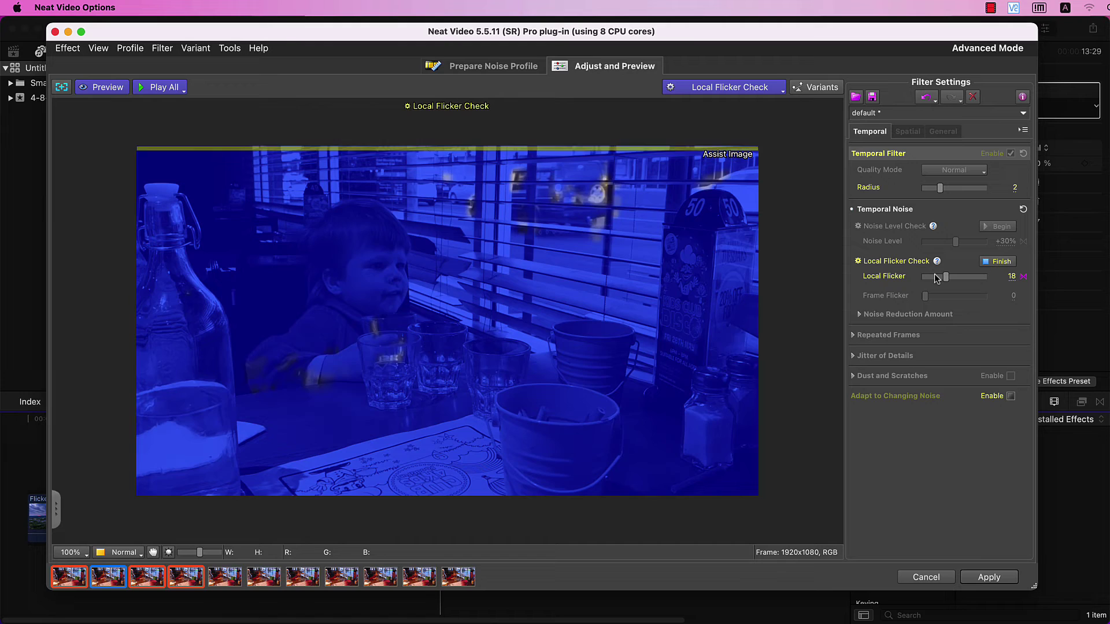
Finish the local flicker check, dismiss the filter-check list, and return to Final Cut Pro
{"action": "left_click", "coordinate": [990, 264]}
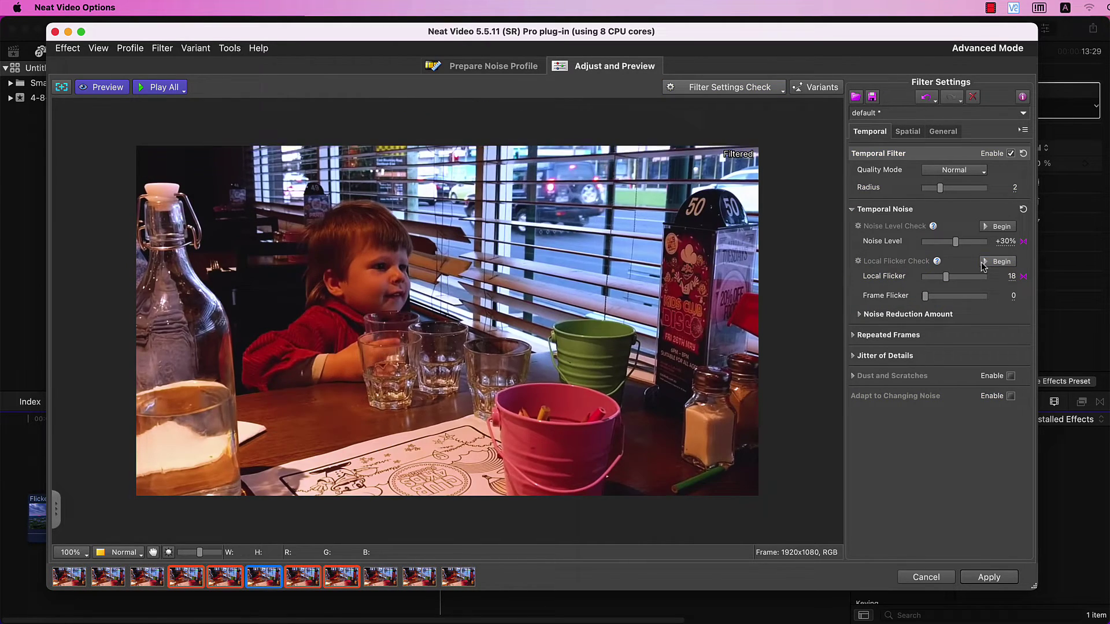
{"action": "left_click", "coordinate": [761, 91]}
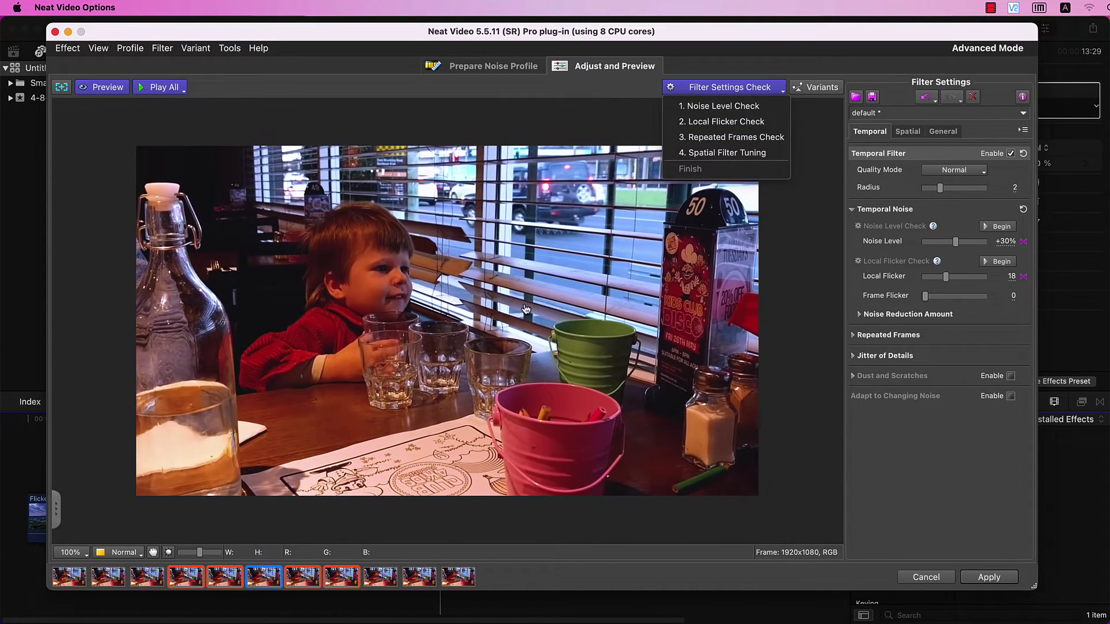
{"action": "left_click", "coordinate": [450, 263]}
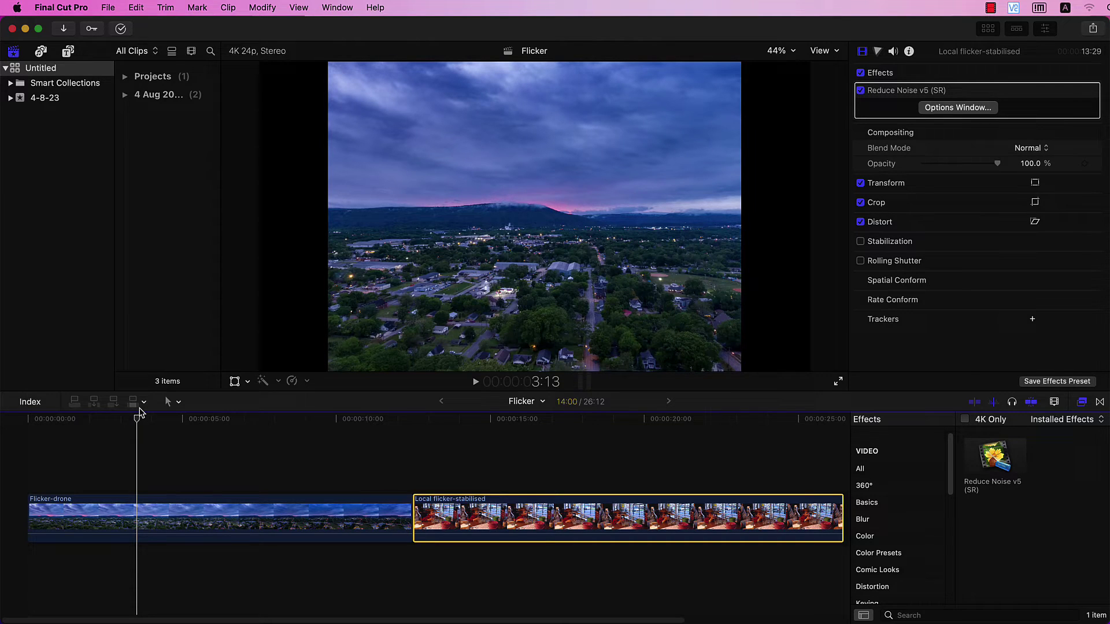
Apply Reduce Noise v5 to the Flicker-drone clip and open its Neat Video options at an earlier frame
{"action": "left_click_drag", "start_coordinate": [1004, 460], "coordinate": [286, 511]}
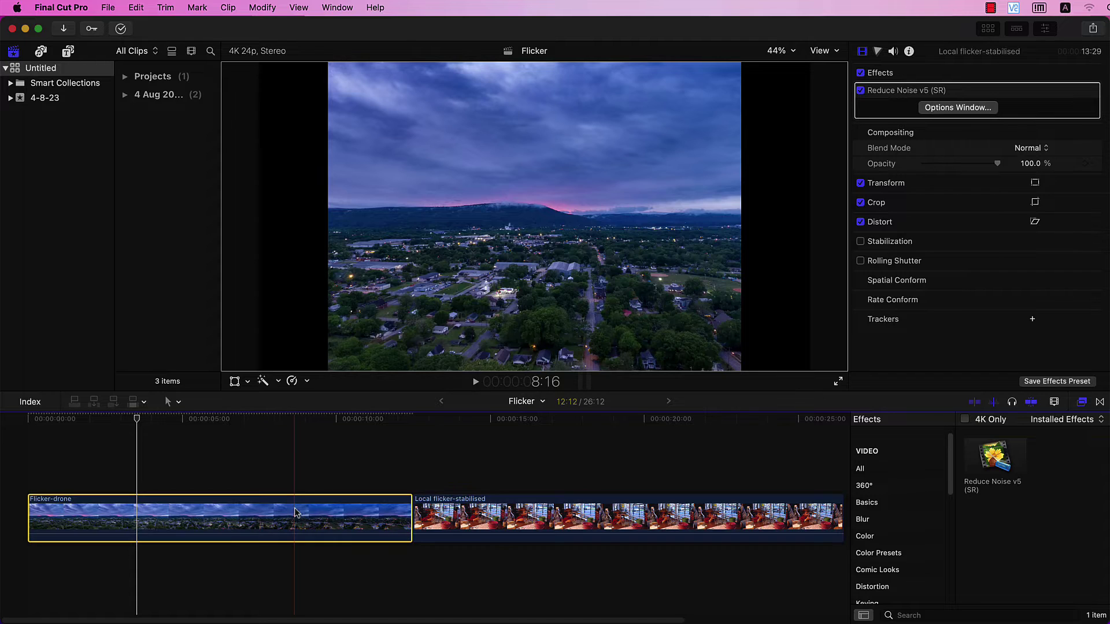
{"action": "left_click_drag", "start_coordinate": [137, 420], "coordinate": [90, 421]}
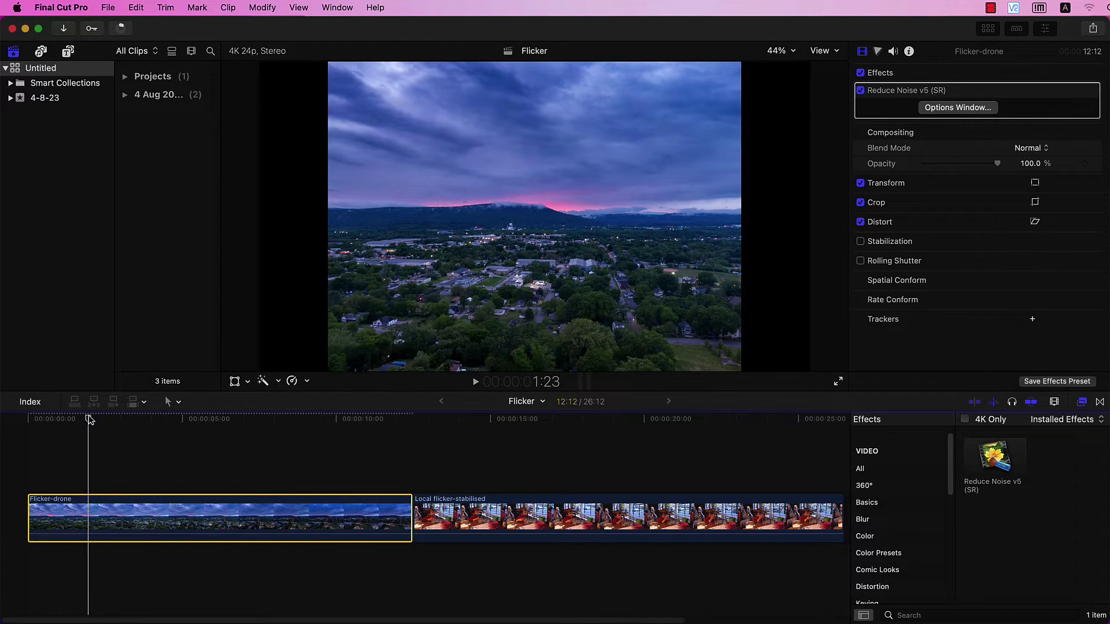
{"action": "left_click", "coordinate": [957, 108]}
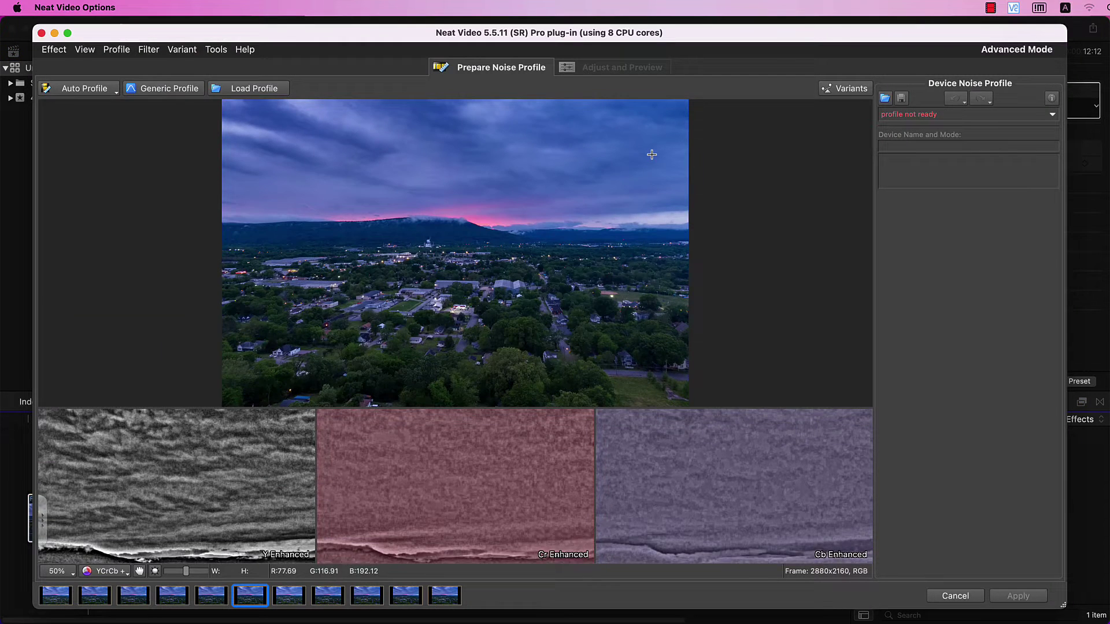
Build a noise profile (level 2.7) from a plain sky area, check its fit, and set noise level to +20%
{"action": "left_click_drag", "start_coordinate": [772, 117], "coordinate": [816, 156]}
{"action": "left_click", "coordinate": [79, 89]}
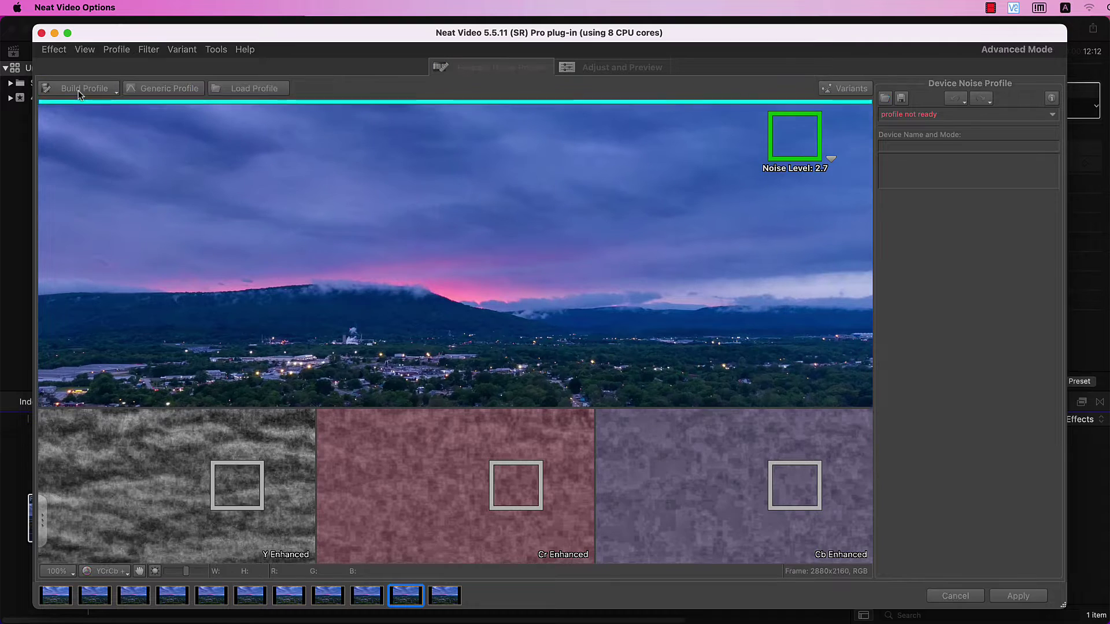
{"action": "left_click", "coordinate": [787, 95]}
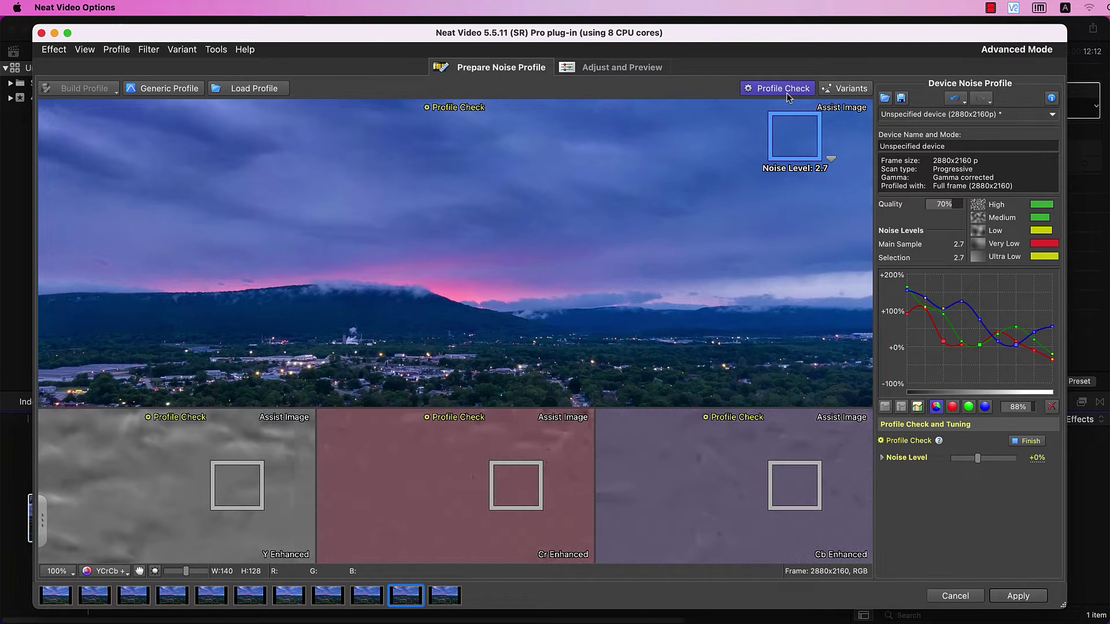
{"action": "scroll", "coordinate": [595, 270], "scroll_direction": "up", "scroll_amount": 3}
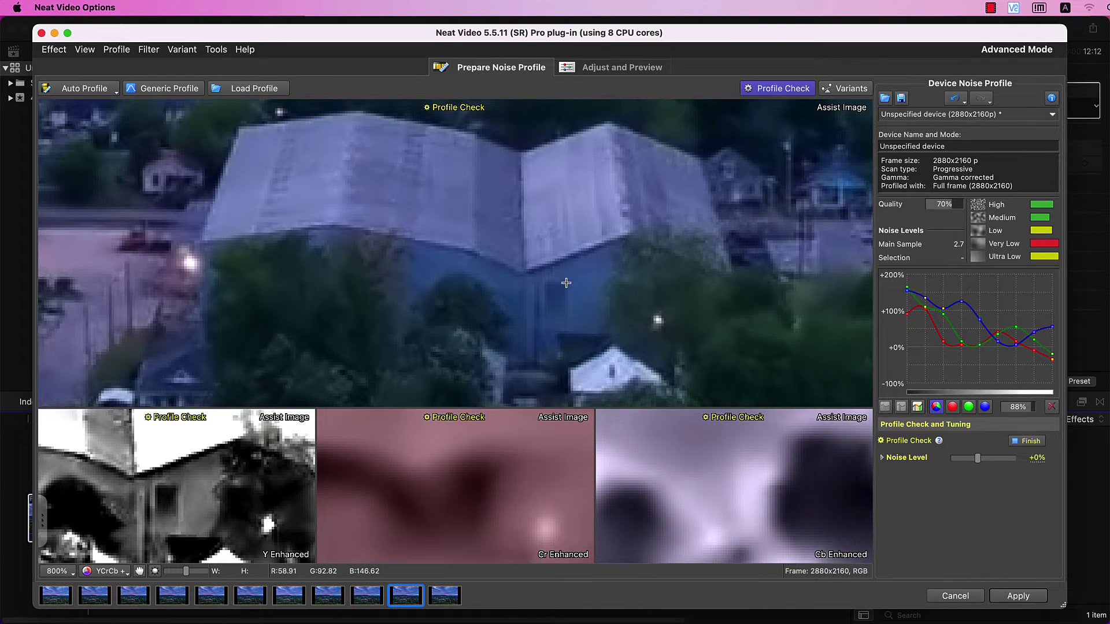
{"action": "left_click_drag", "start_coordinate": [976, 457], "coordinate": [980, 458]}
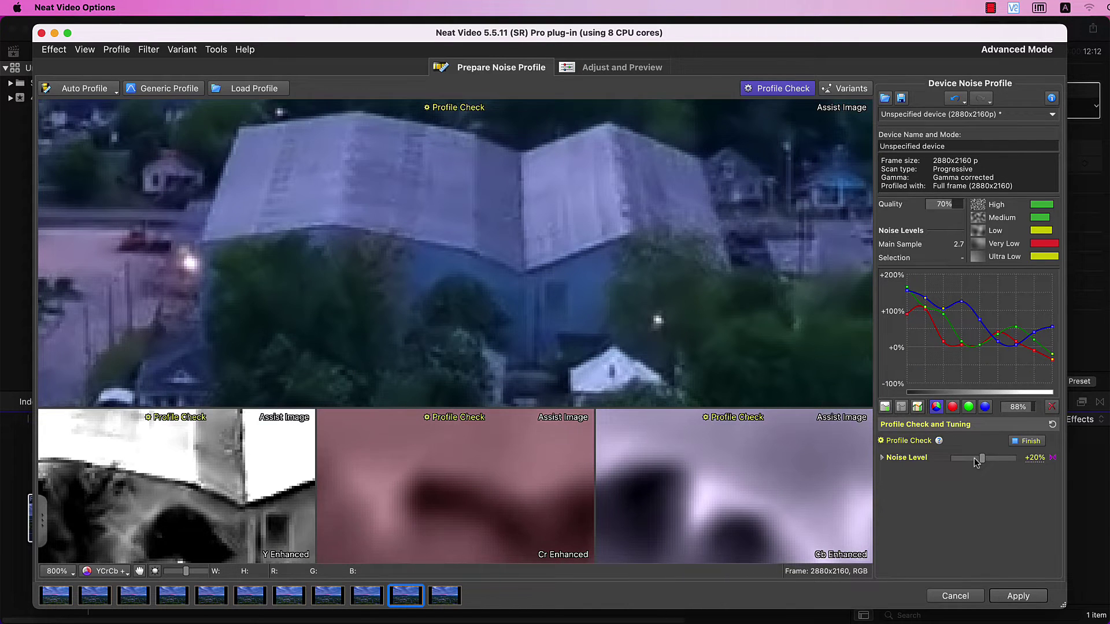
{"action": "left_click_drag", "start_coordinate": [144, 220], "coordinate": [567, 302]}
Start the Noise Level Check in Adjust and Preview for the drone clip at 50% zoom
{"action": "left_click", "coordinate": [637, 71]}
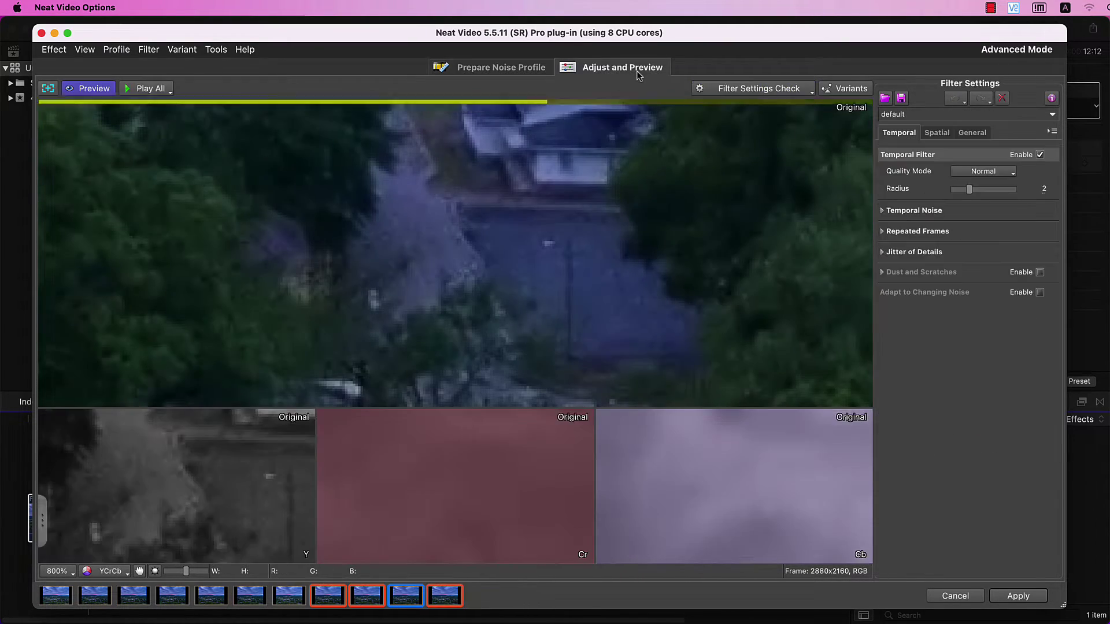
{"action": "scroll", "coordinate": [598, 179], "scroll_direction": "down", "scroll_amount": 3}
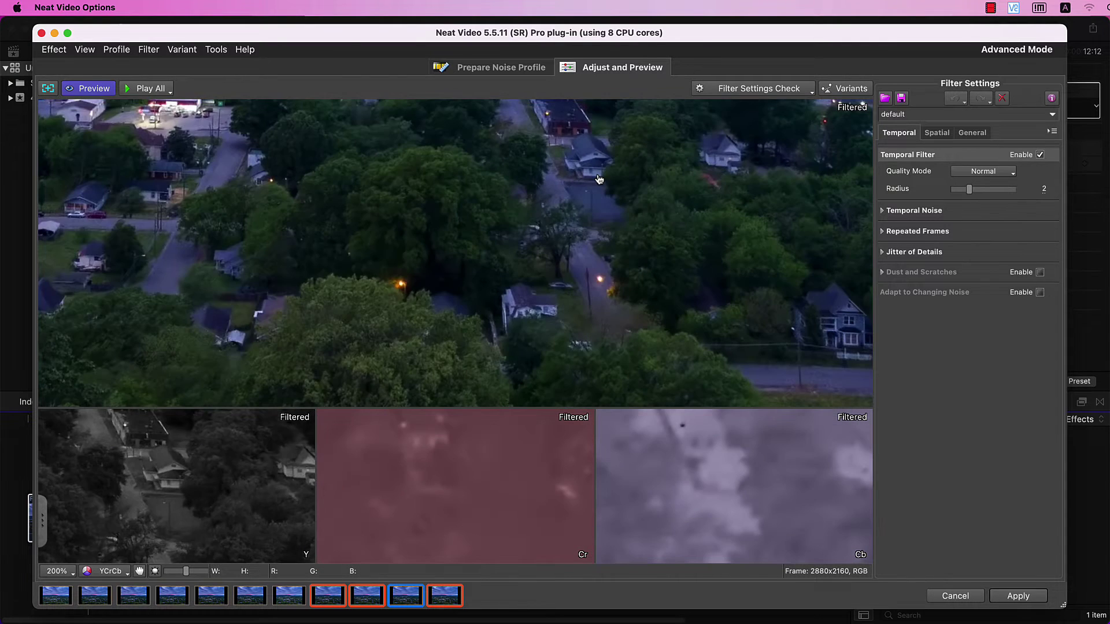
{"action": "scroll", "coordinate": [599, 179], "scroll_direction": "down", "scroll_amount": 2}
{"action": "left_click", "coordinate": [744, 92]}
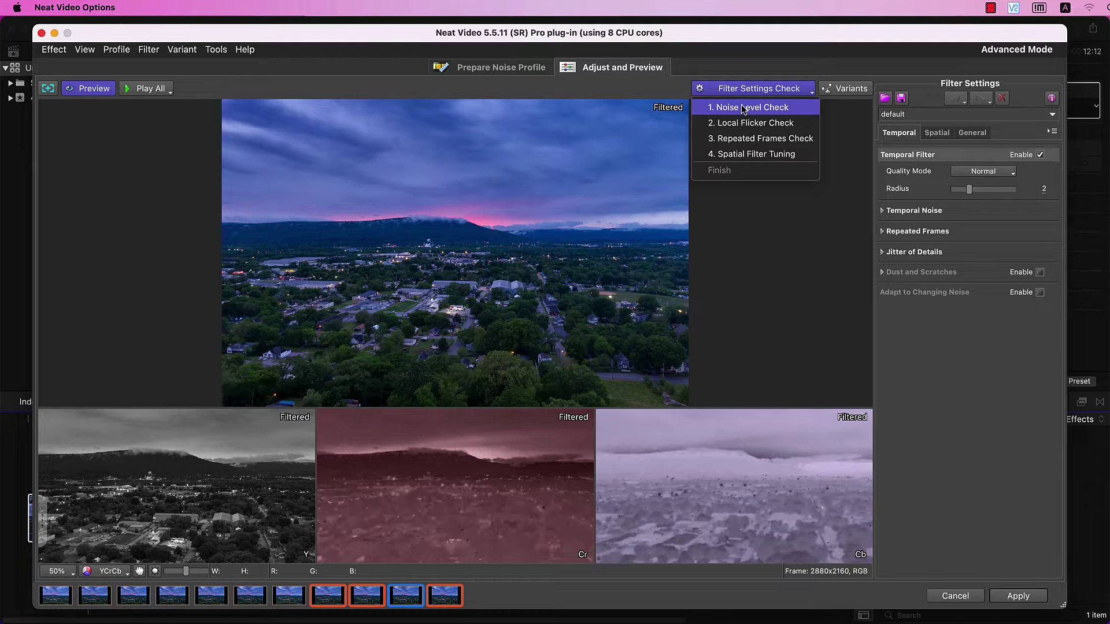
{"action": "left_click", "coordinate": [743, 108]}
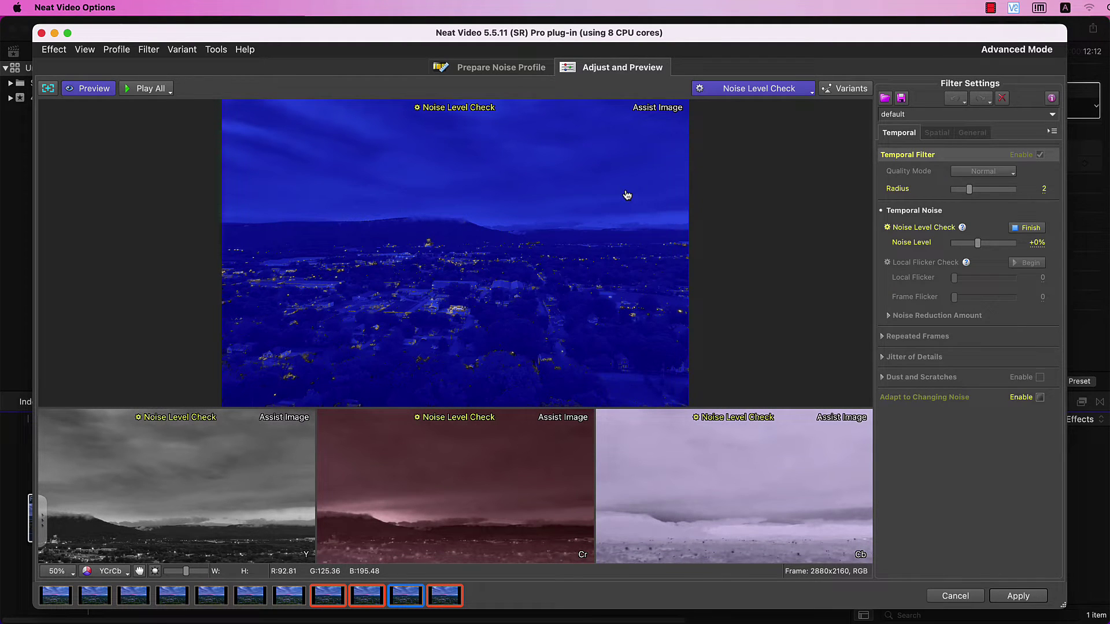
Switch to the Local Flicker Check, play the clip, and raise Local Flicker to 8
{"action": "left_click", "coordinate": [716, 89]}
{"action": "left_click", "coordinate": [717, 122]}
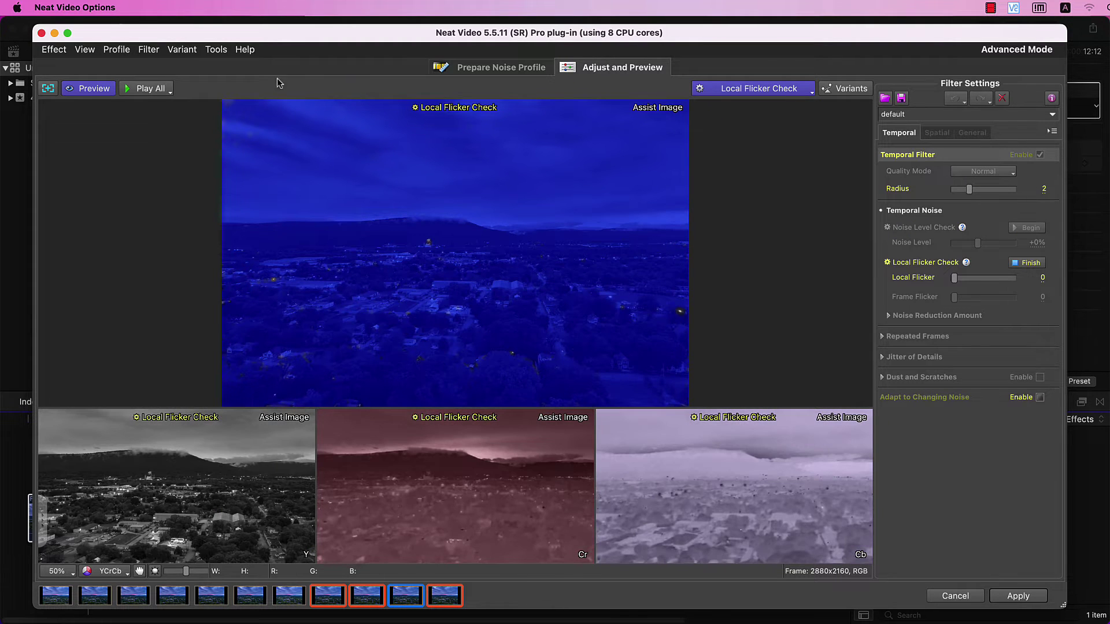
{"action": "left_click", "coordinate": [144, 91]}
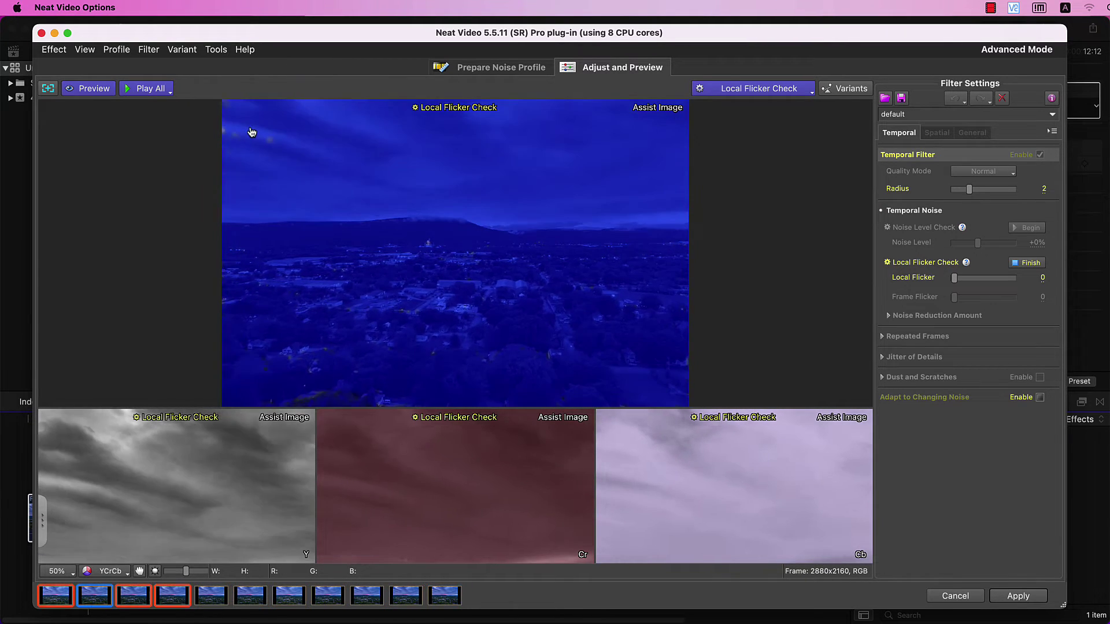
{"action": "left_click_drag", "start_coordinate": [956, 279], "coordinate": [963, 279]}
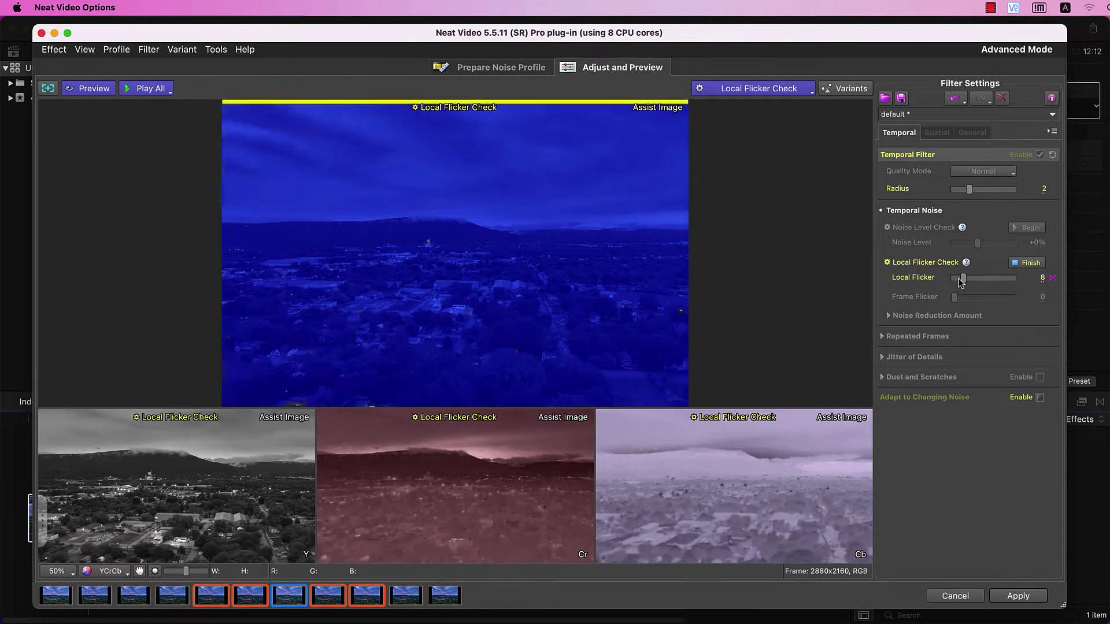
Finish the local flicker check and raise Frame Flicker to 50
{"action": "left_click", "coordinate": [1026, 263]}
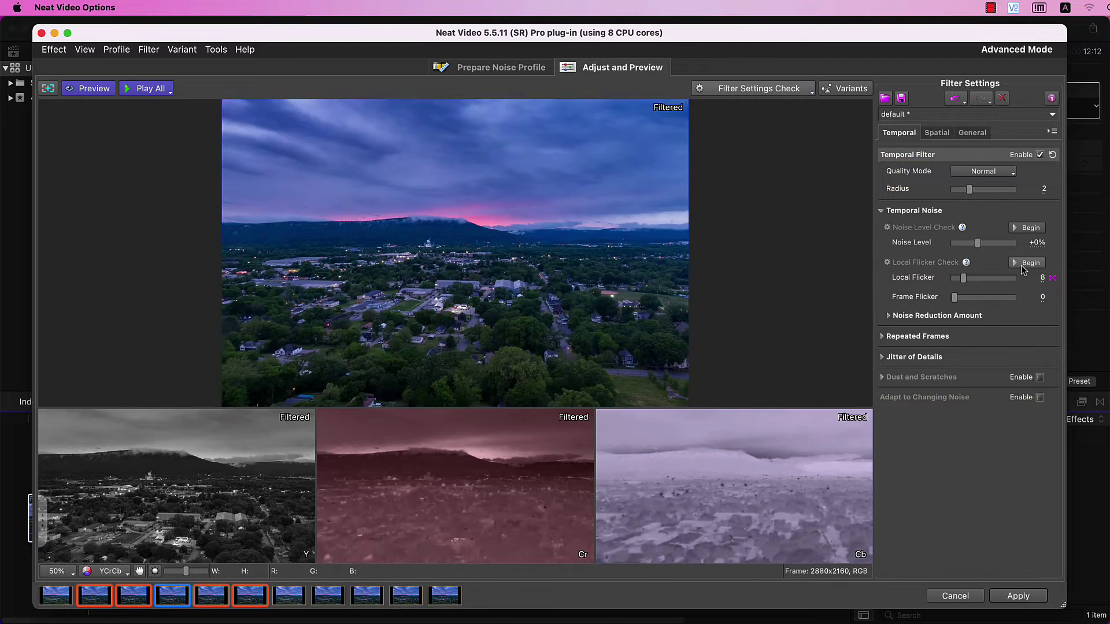
{"action": "left_click_drag", "start_coordinate": [959, 301], "coordinate": [973, 304]}
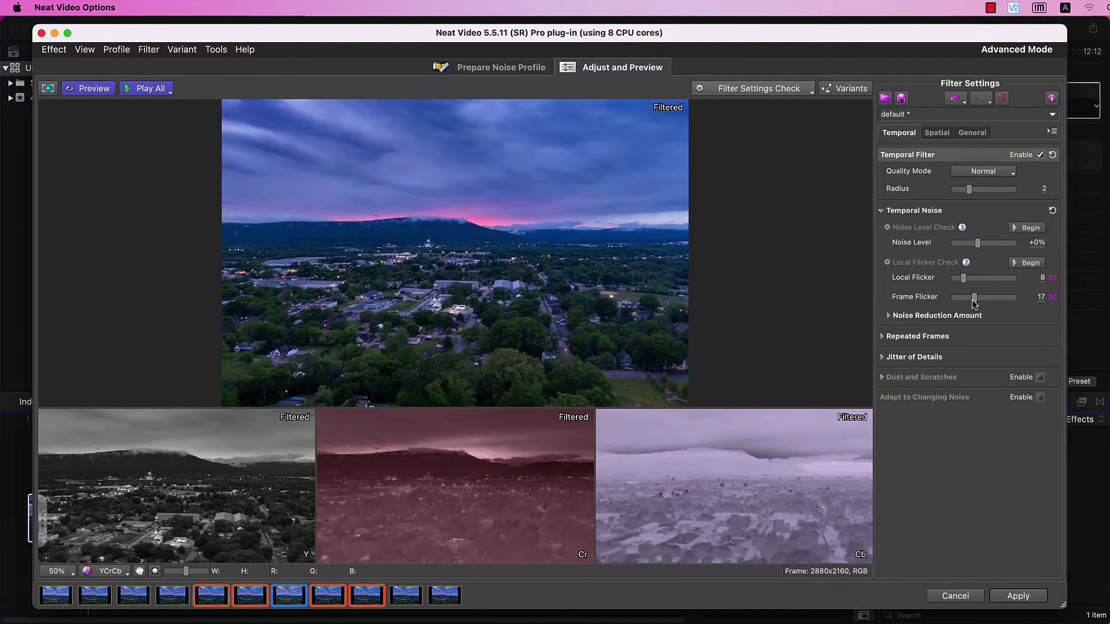
{"action": "left_click_drag", "start_coordinate": [974, 298], "coordinate": [993, 298]}
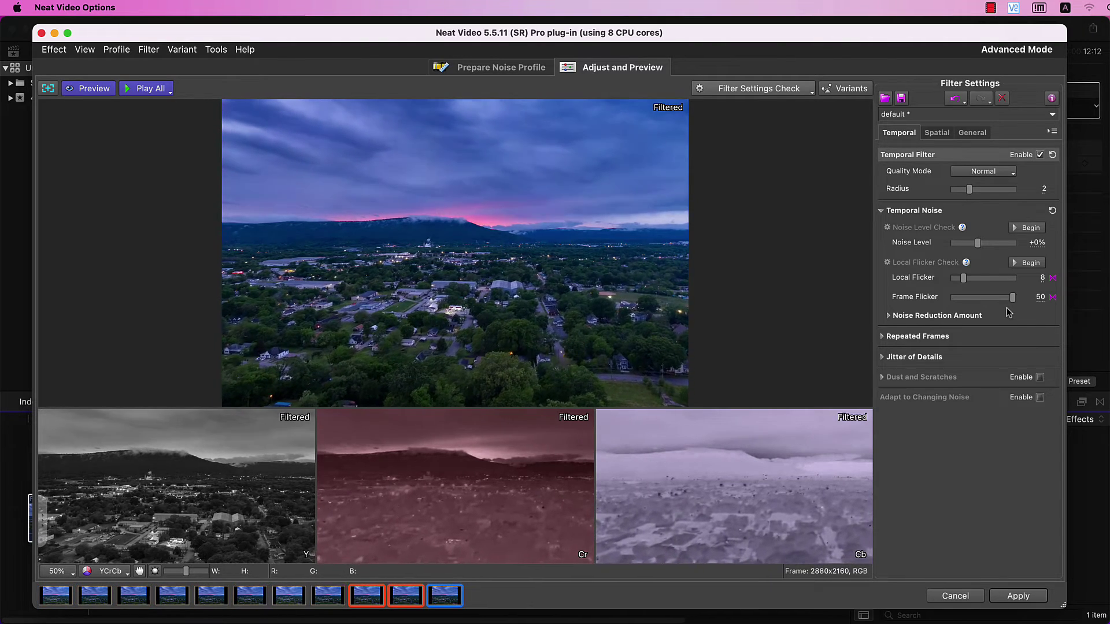
Add Variants #2 and #3 and give Variants #1, #2, #3 temporal Radius 3, 4 and 5
{"action": "left_click", "coordinate": [852, 92]}
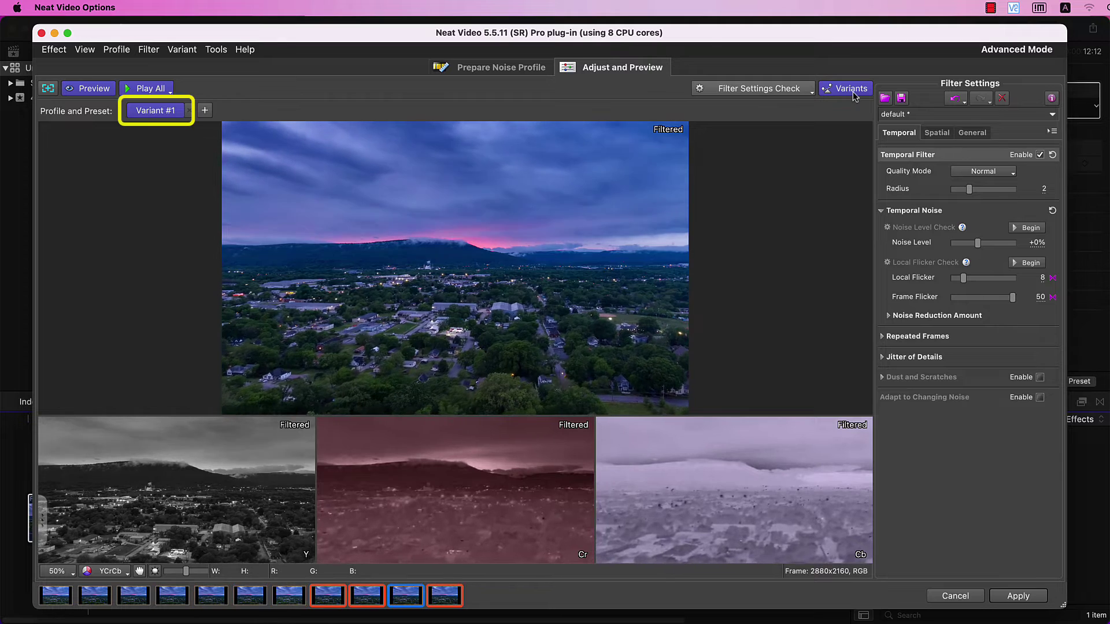
{"action": "left_click", "coordinate": [206, 111]}
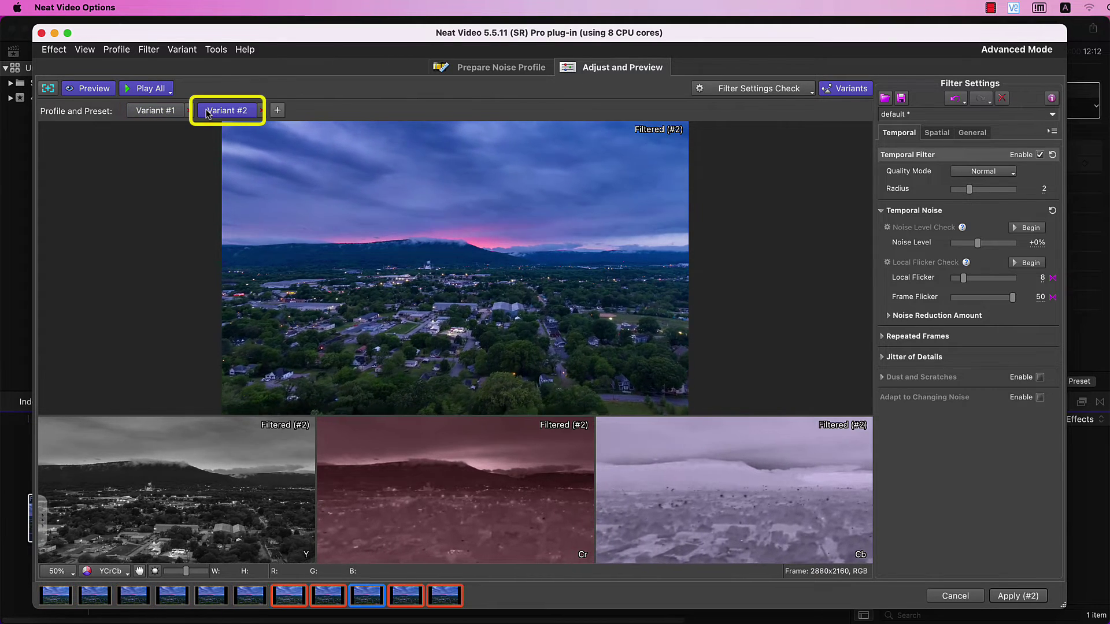
{"action": "left_click", "coordinate": [278, 110]}
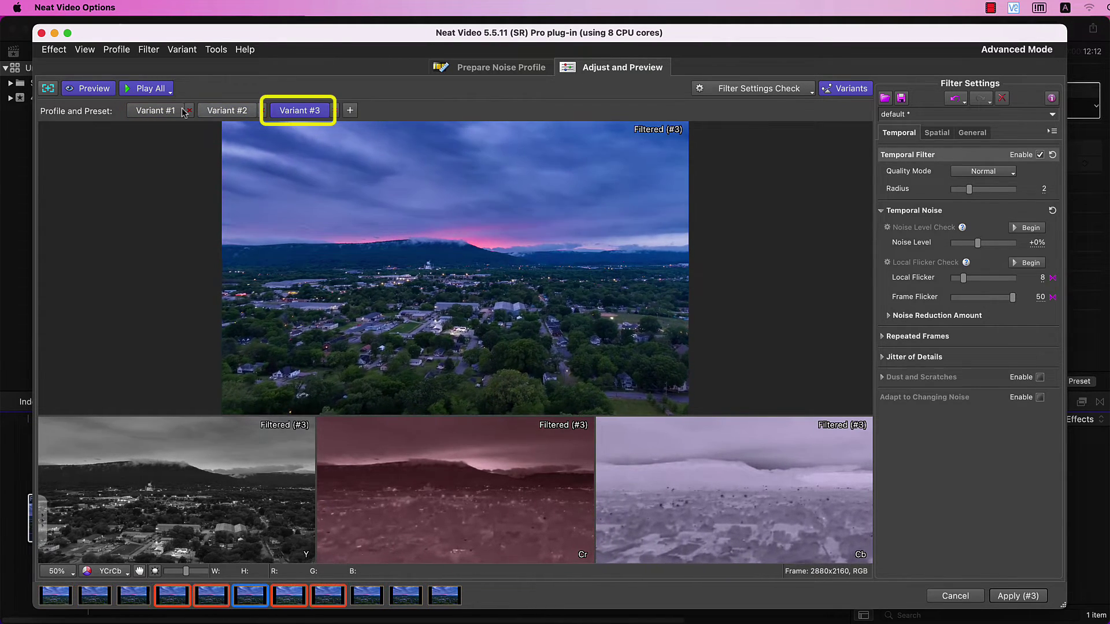
{"action": "left_click", "coordinate": [155, 110]}
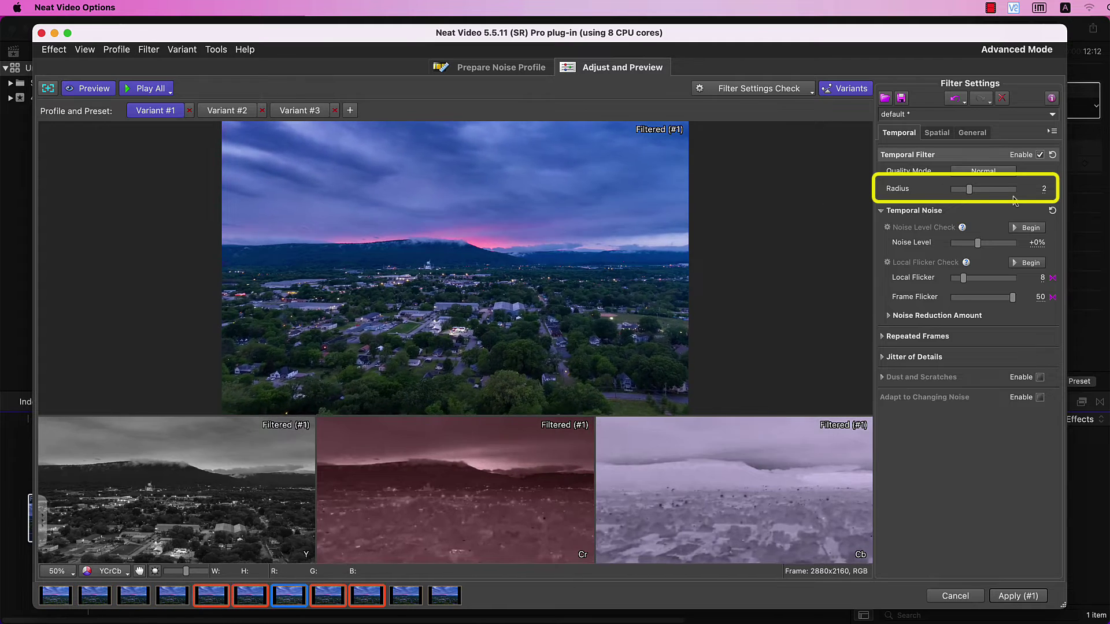
{"action": "left_click", "coordinate": [989, 190]}
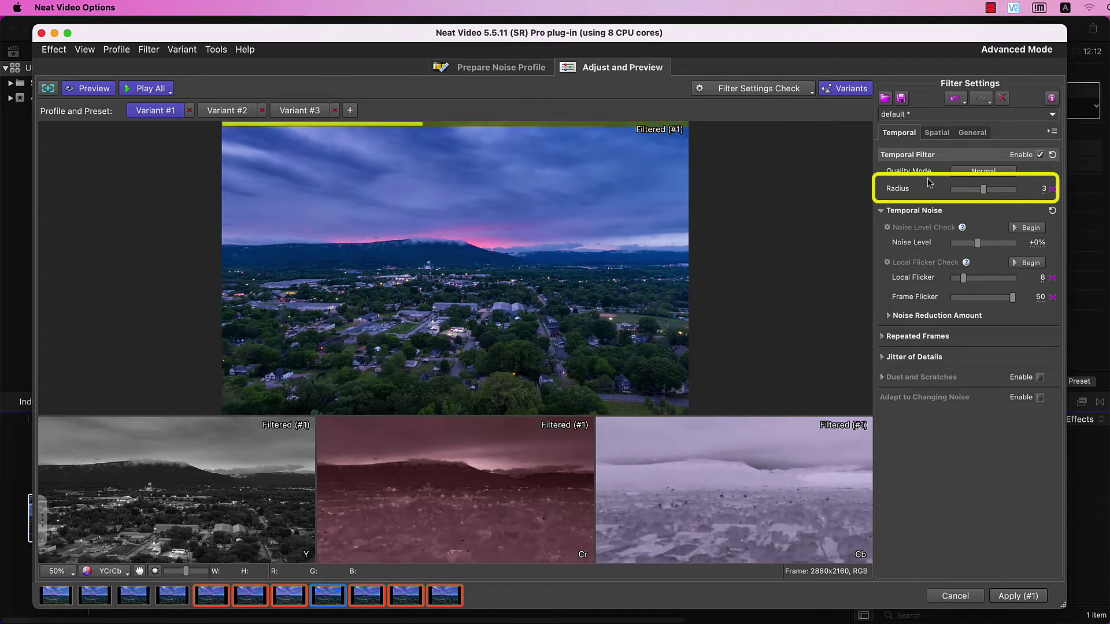
{"action": "left_click", "coordinate": [230, 109]}
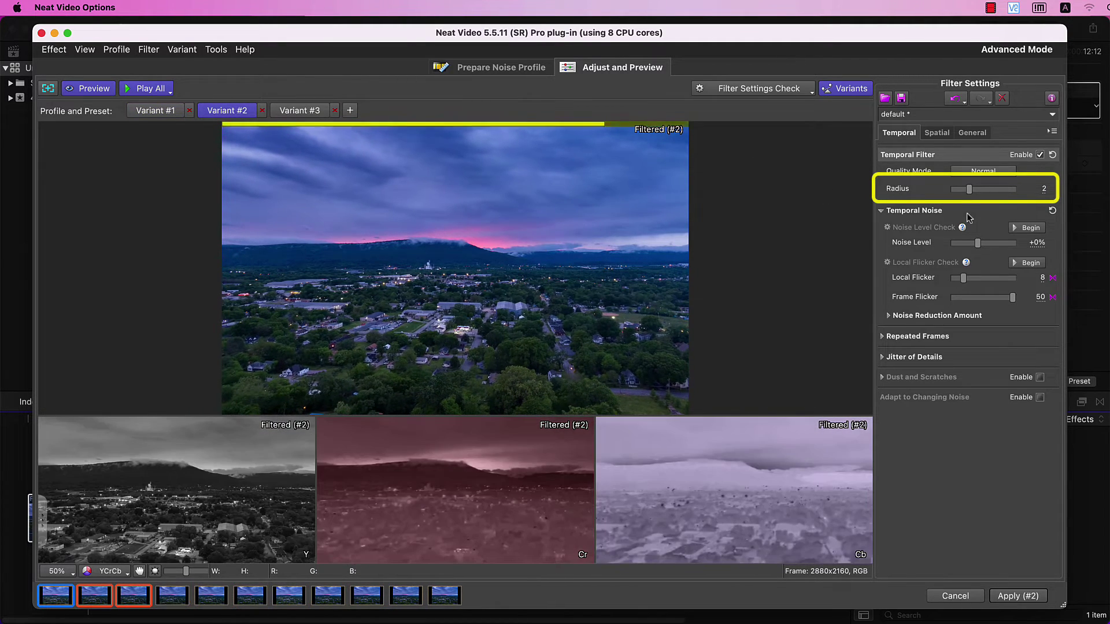
{"action": "left_click", "coordinate": [986, 190]}
{"action": "left_click", "coordinate": [985, 190]}
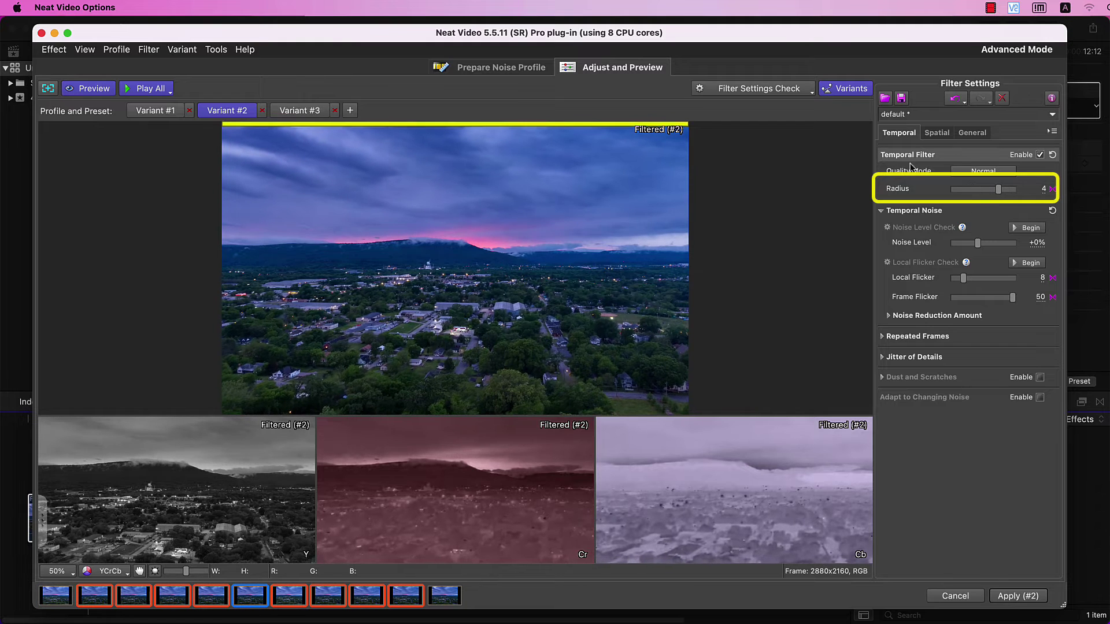
{"action": "left_click", "coordinate": [299, 109]}
{"action": "left_click", "coordinate": [1007, 191]}
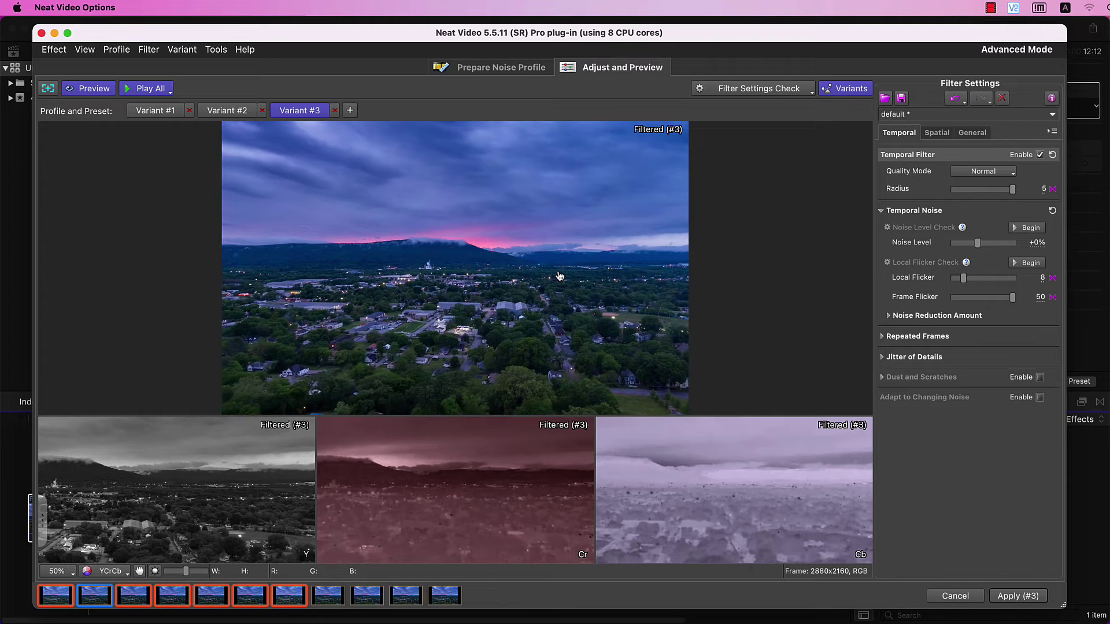
Compare the previews of Variants #1, #2 and #3, settling on Variant #2 with Radius 4
{"action": "left_click", "coordinate": [169, 112]}
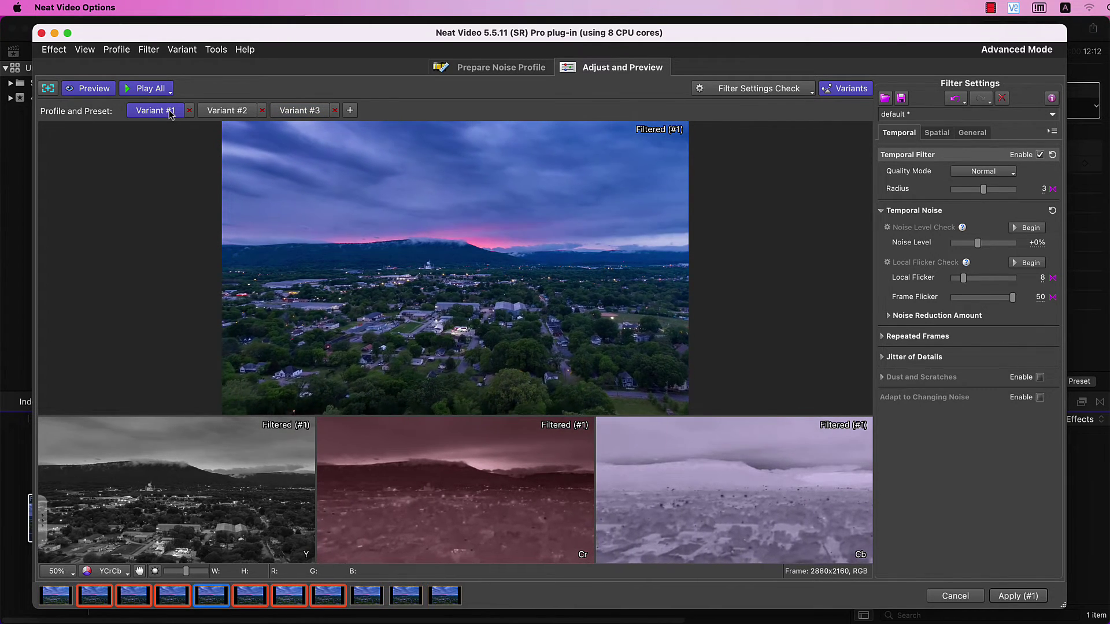
{"action": "left_click", "coordinate": [210, 115]}
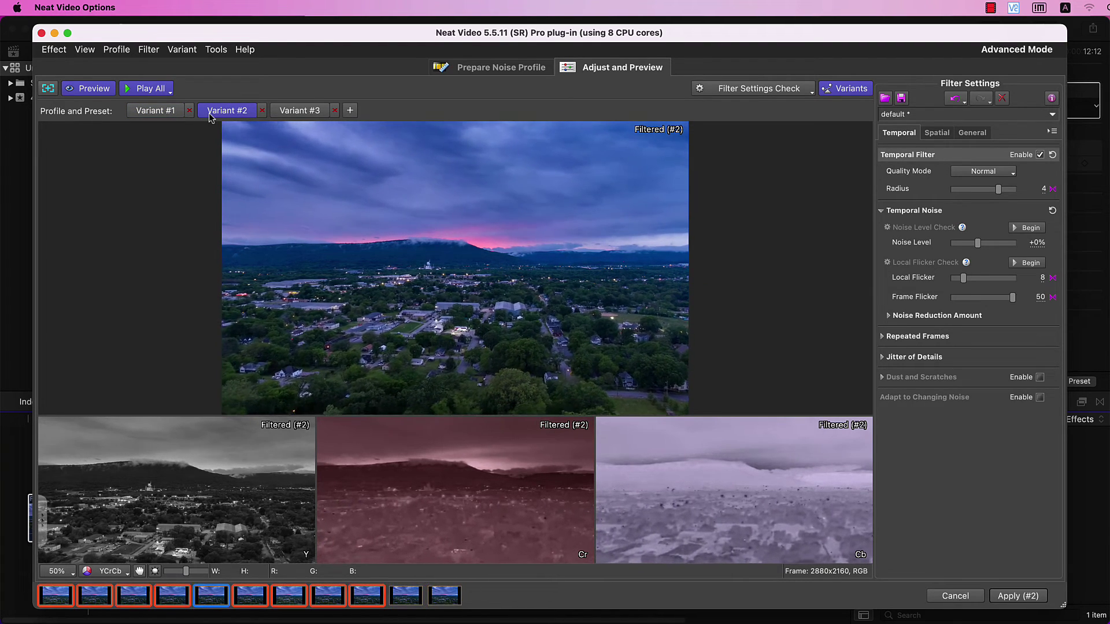
{"action": "left_click", "coordinate": [299, 113]}
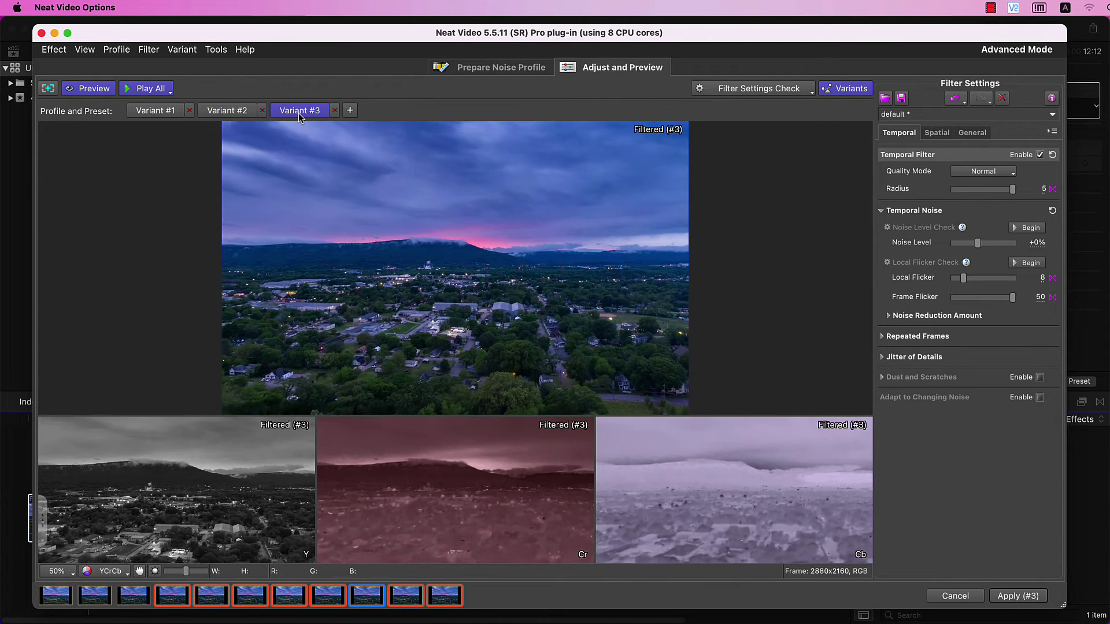
{"action": "left_click", "coordinate": [238, 113]}
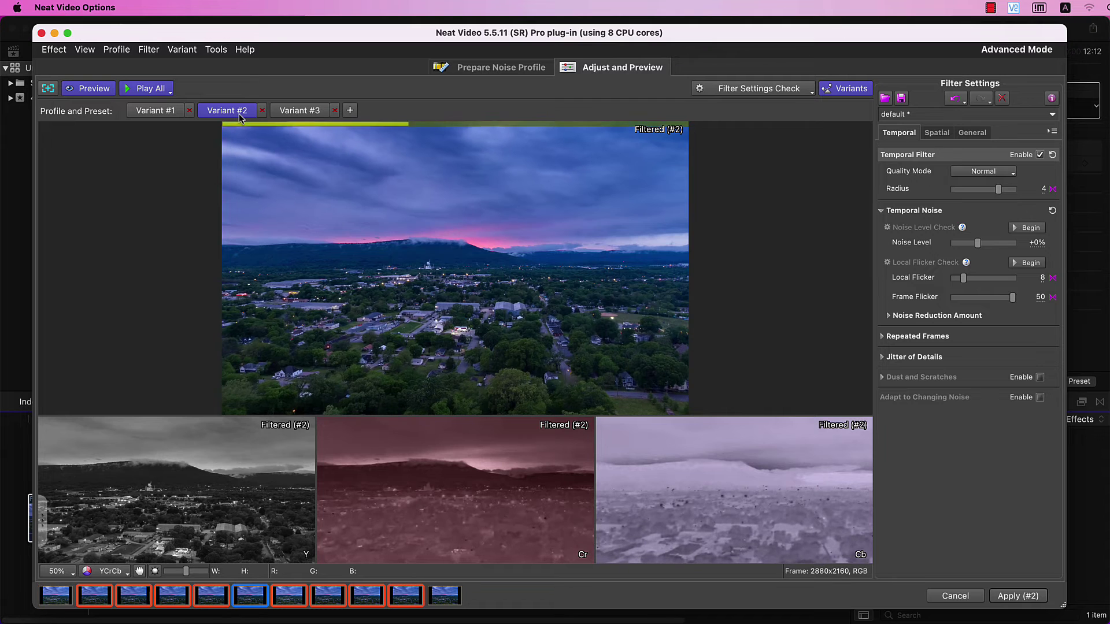